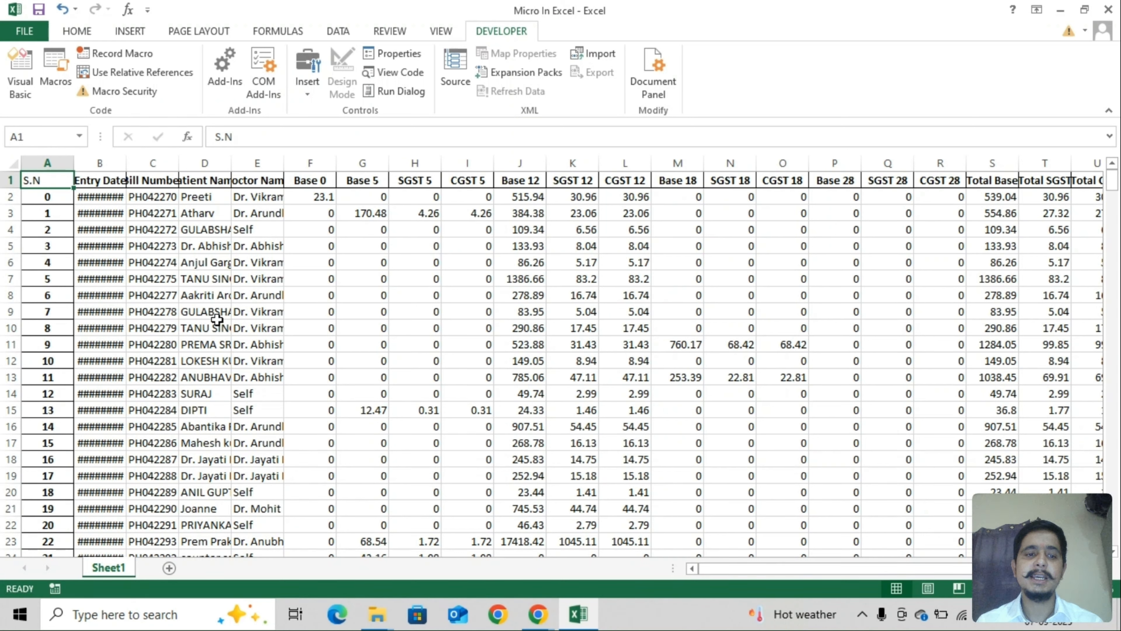
left_click(199, 262)
key("ctrl+Home")
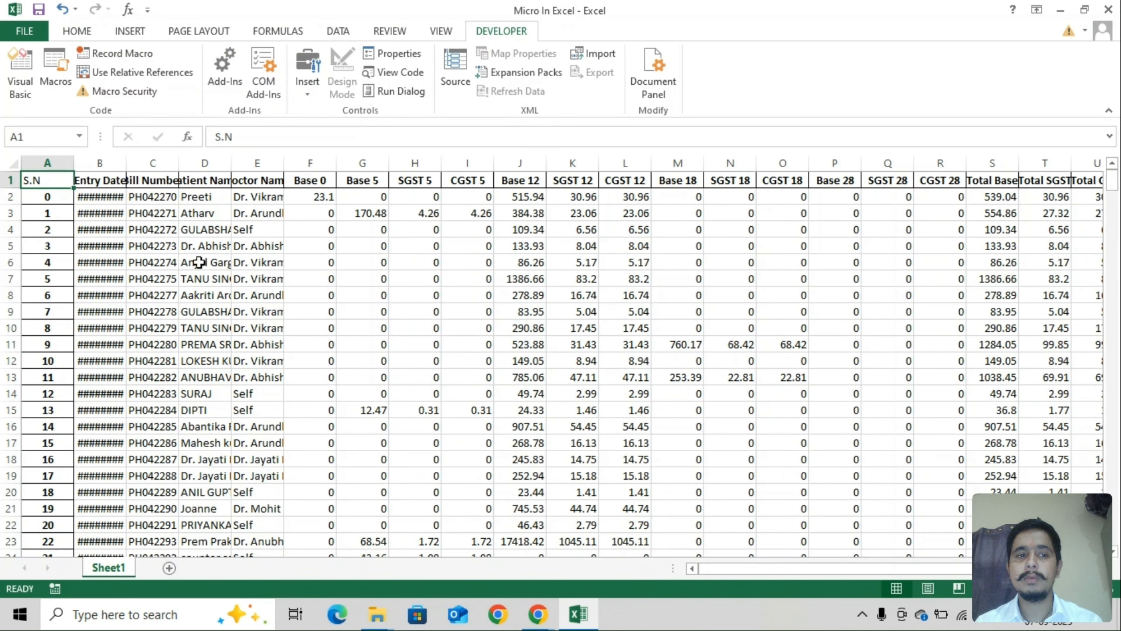
key("ctrl+shift+Right")
key("ctrl+Home")
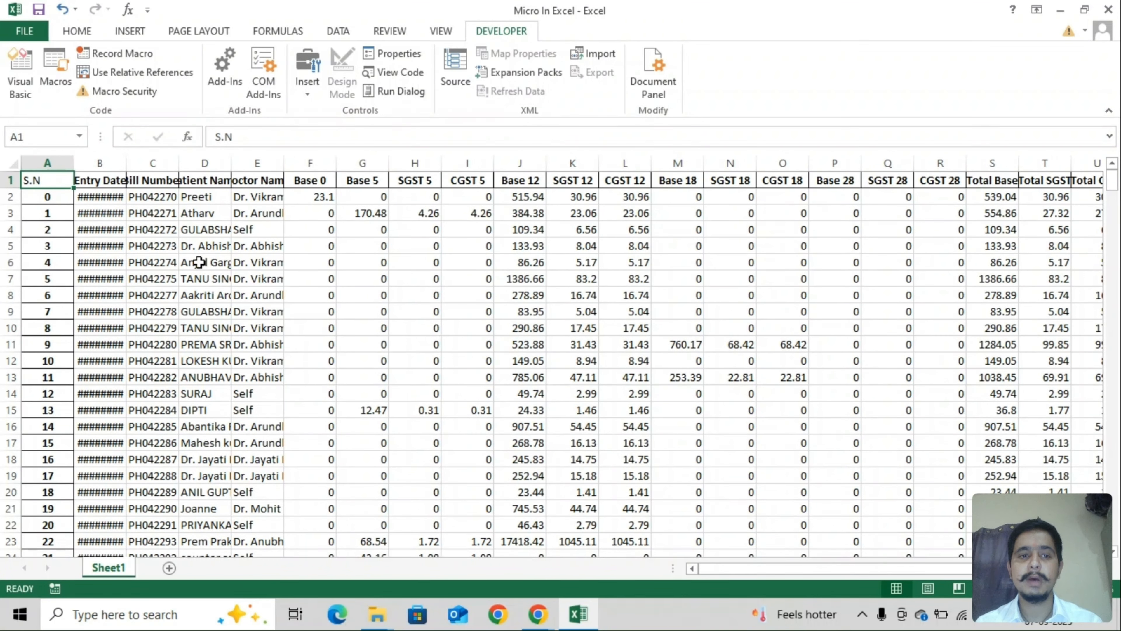
key("ctrl+shift+Right")
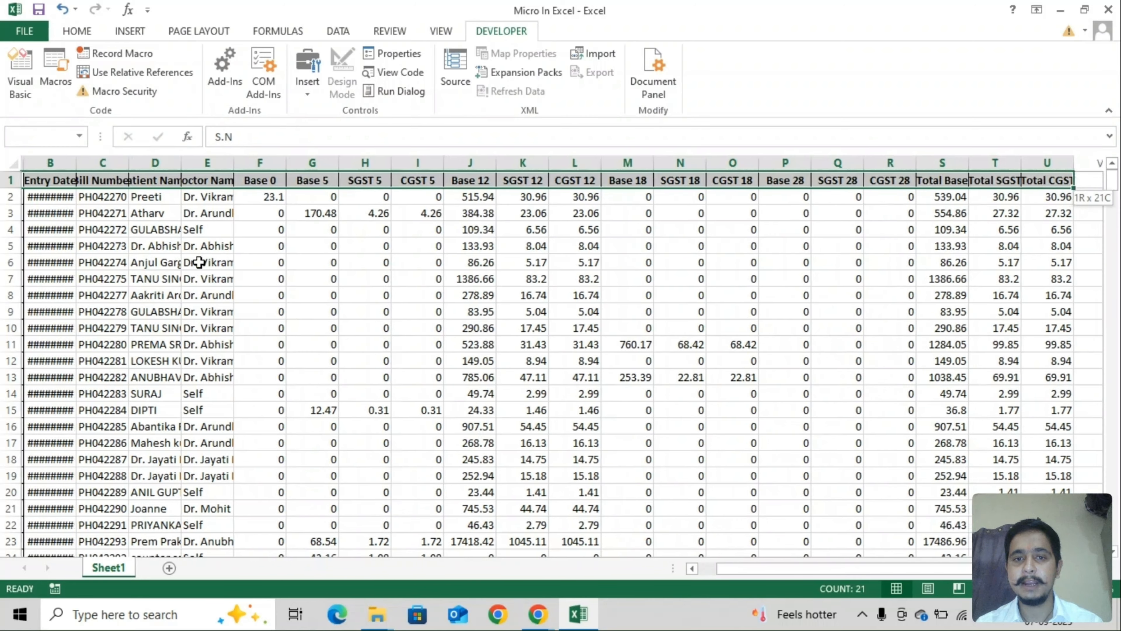
key("ctrl+Home")
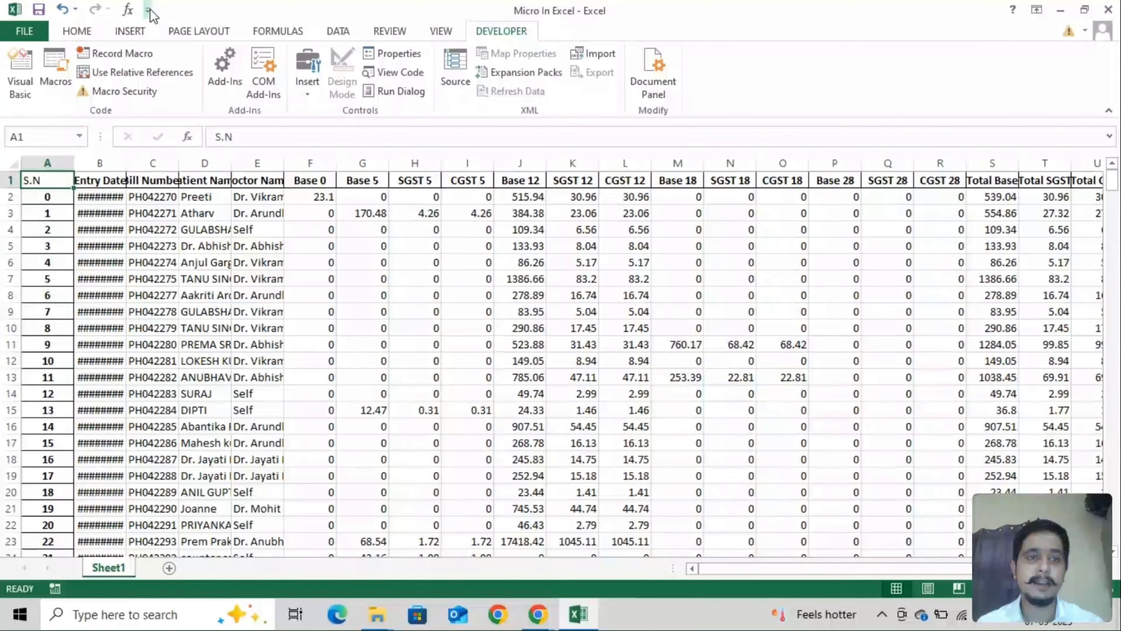
Step: Check in the ribbon customization options that the Developer tab is enabled among the main tabs
left_click(147, 19)
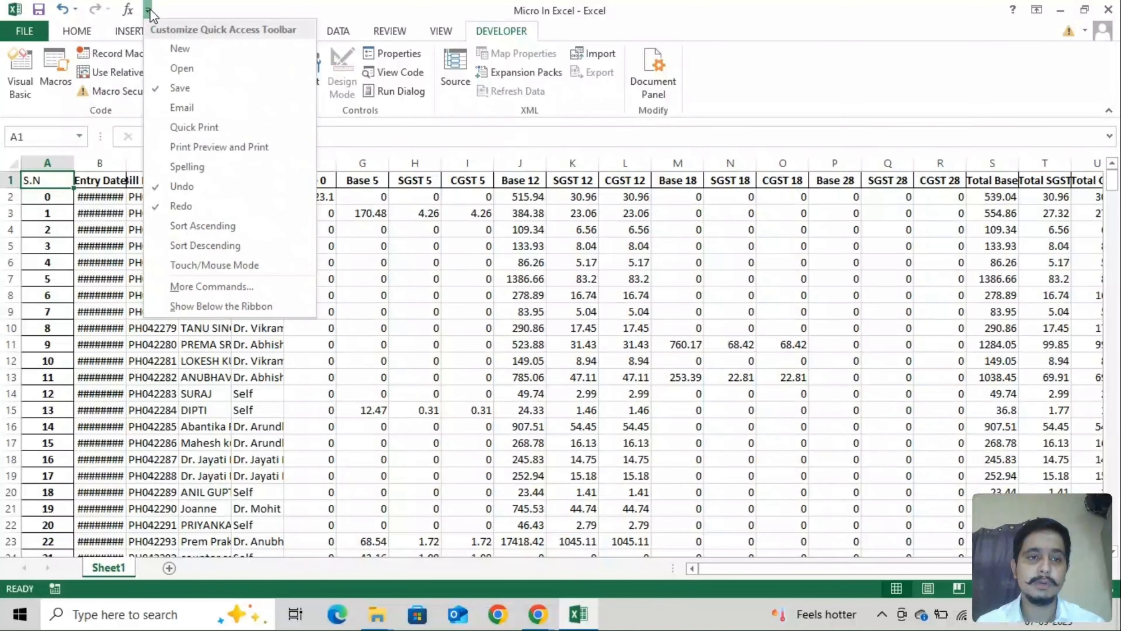
left_click(225, 286)
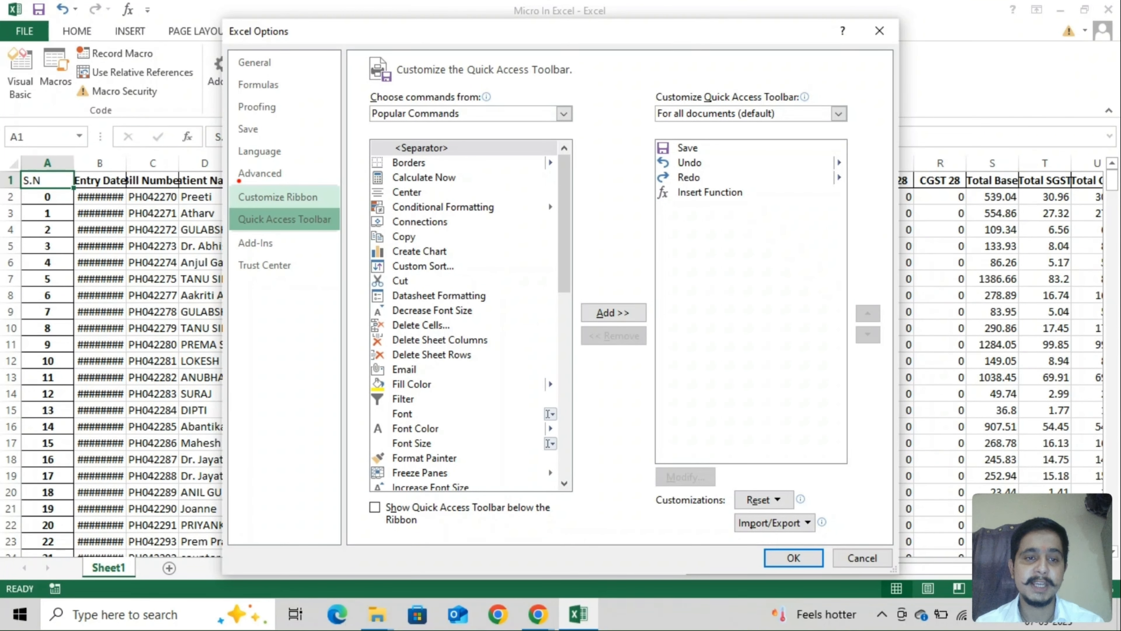
left_click_drag(237, 181, 348, 209)
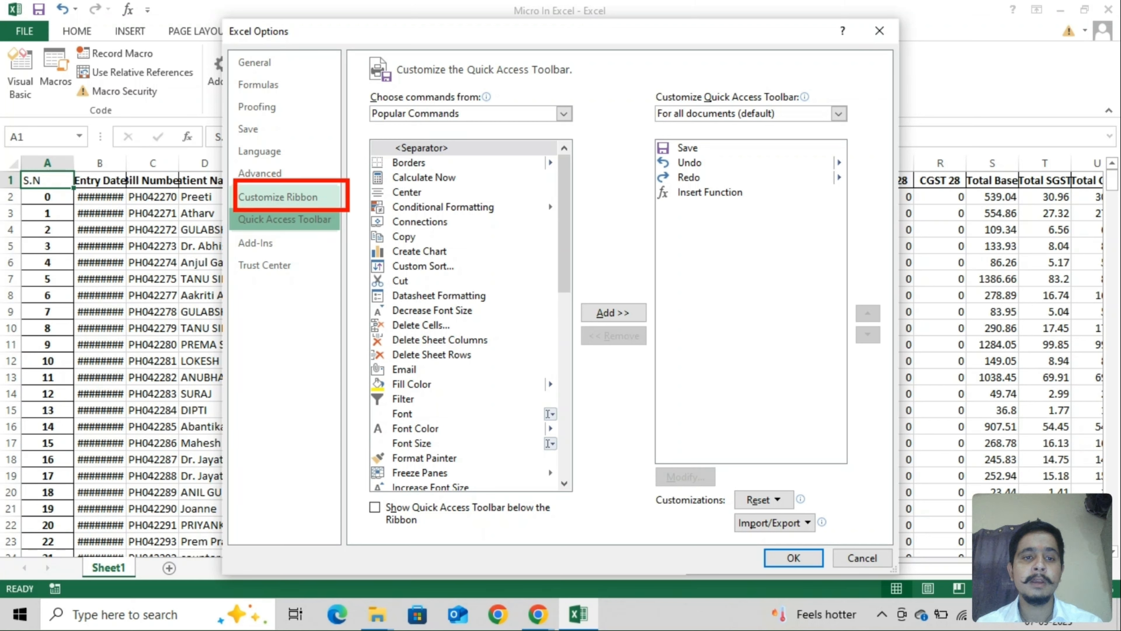
key("Escape")
left_click(301, 197)
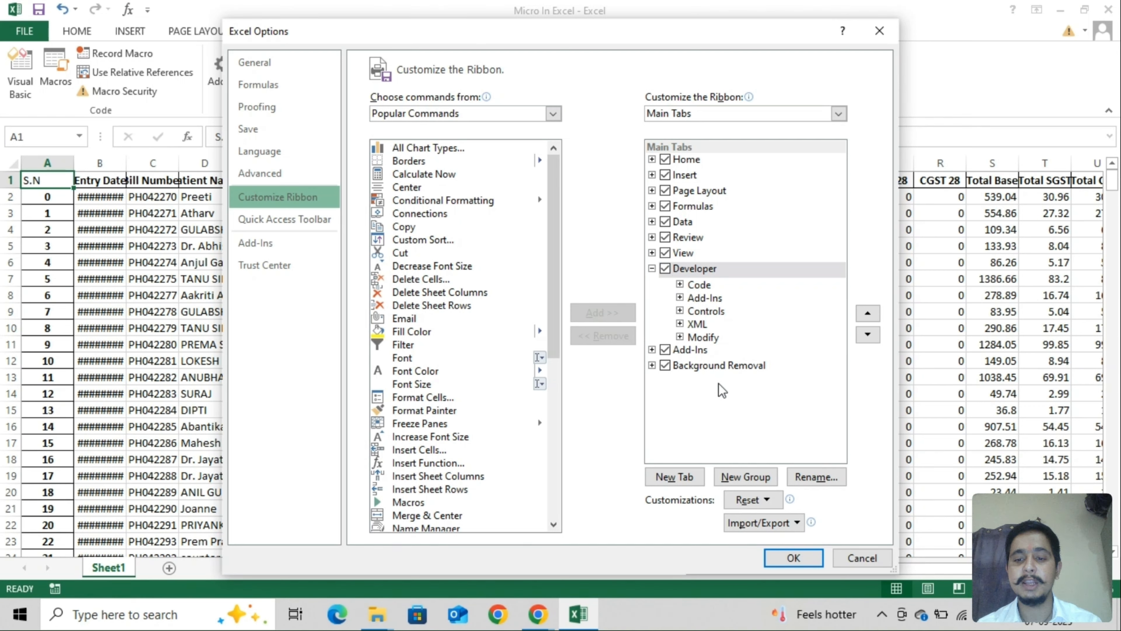
left_click(807, 561)
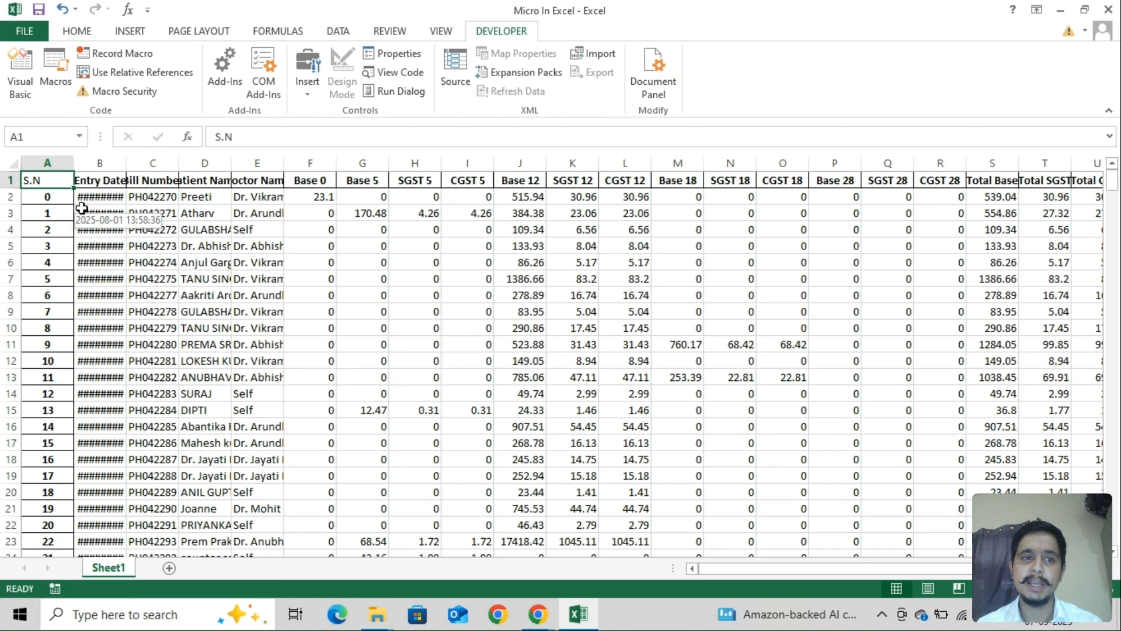
Step: Start recording a macro named Excelmicro with the shortcut letter m, stored in This Workbook
left_click(105, 55)
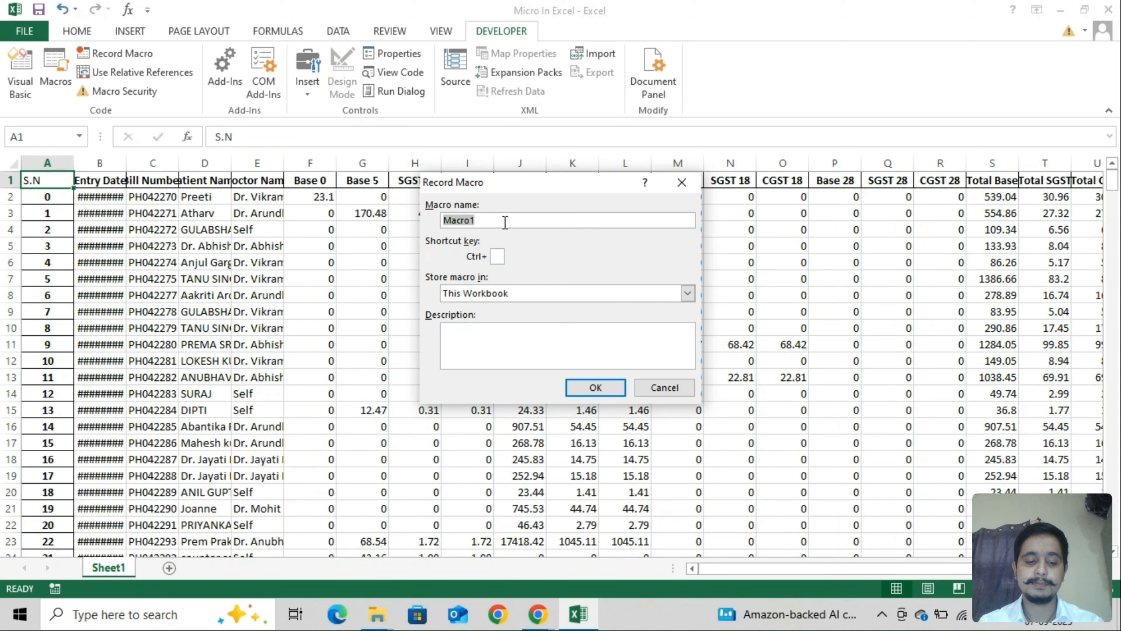
type("Excelm")
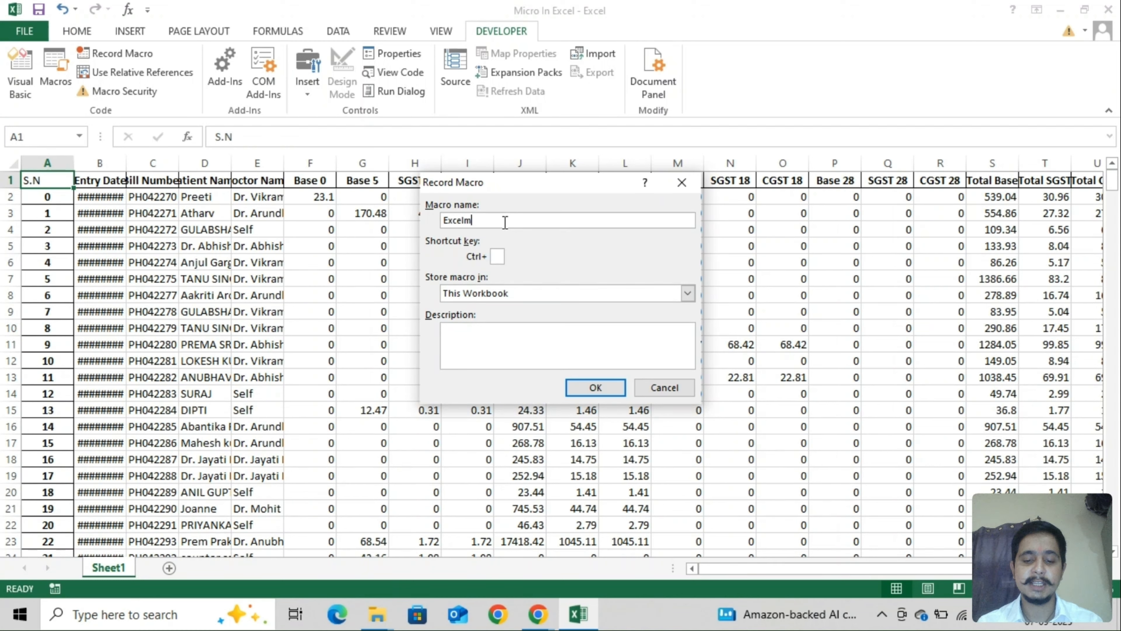
type("ic")
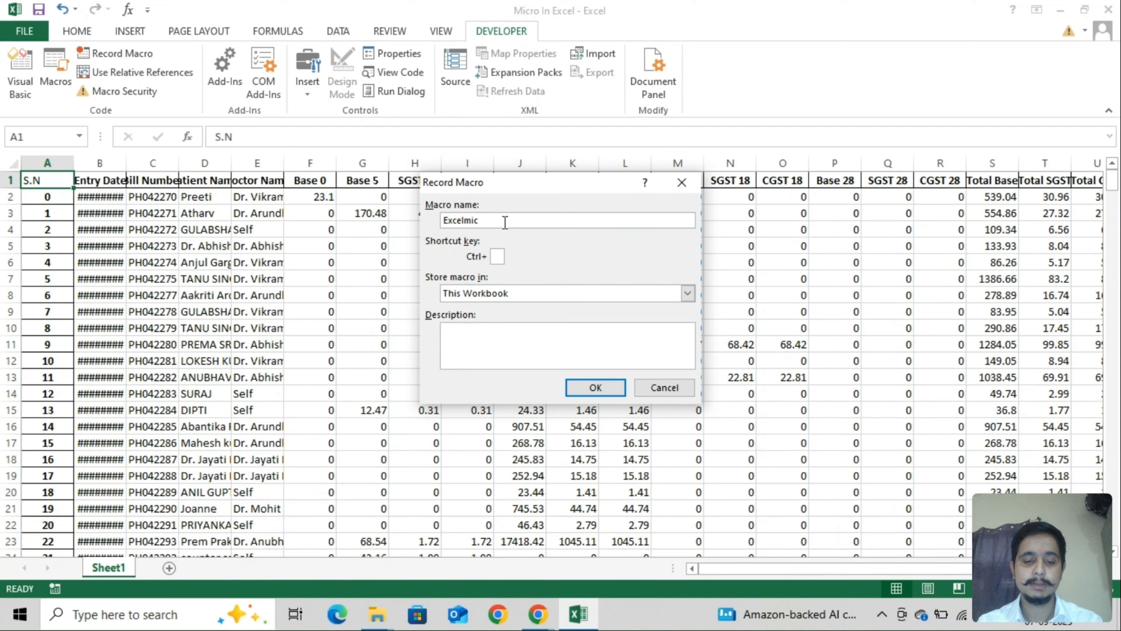
type("ro")
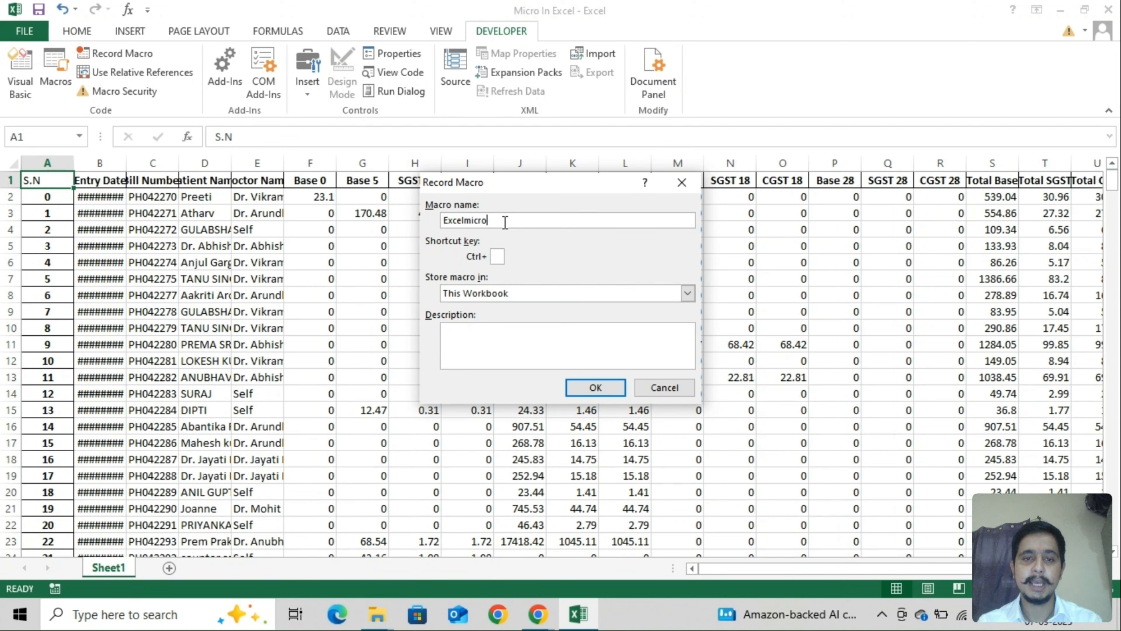
left_click(498, 255)
type("m")
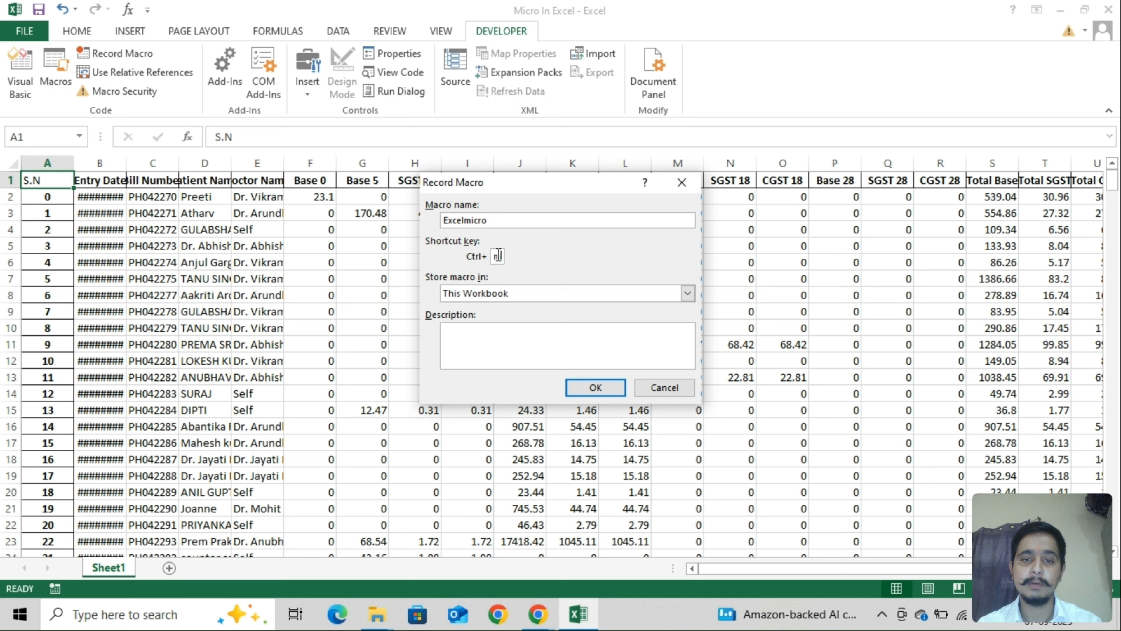
left_click(595, 388)
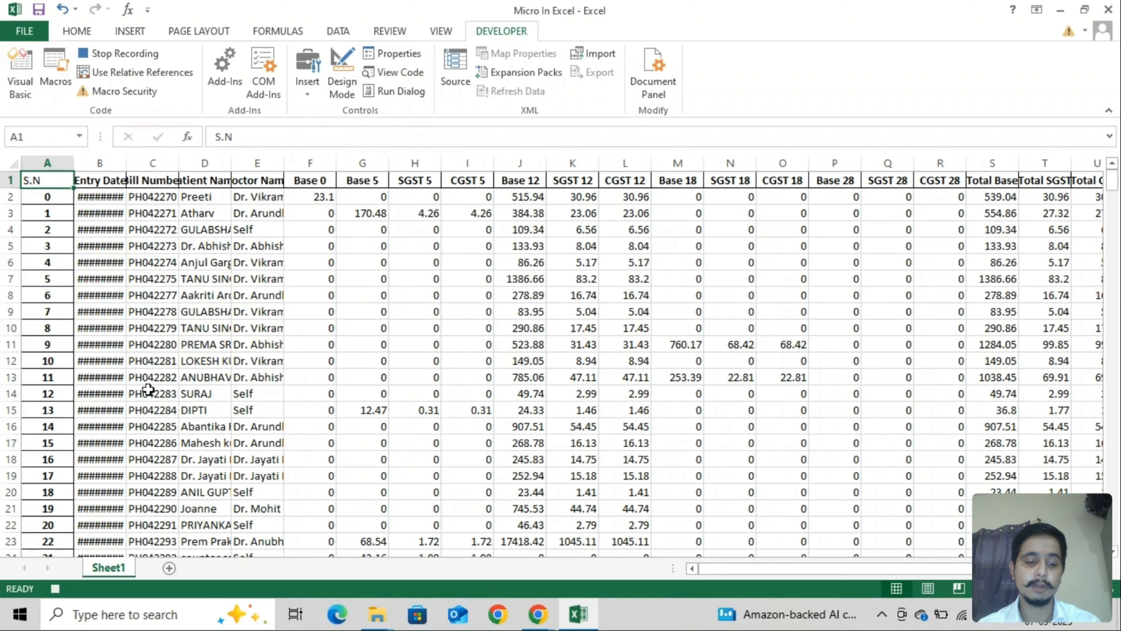
Step: Copy the entire data table from Sheet1 and paste it at A1 of a new worksheet
key("ctrl+shift+End")
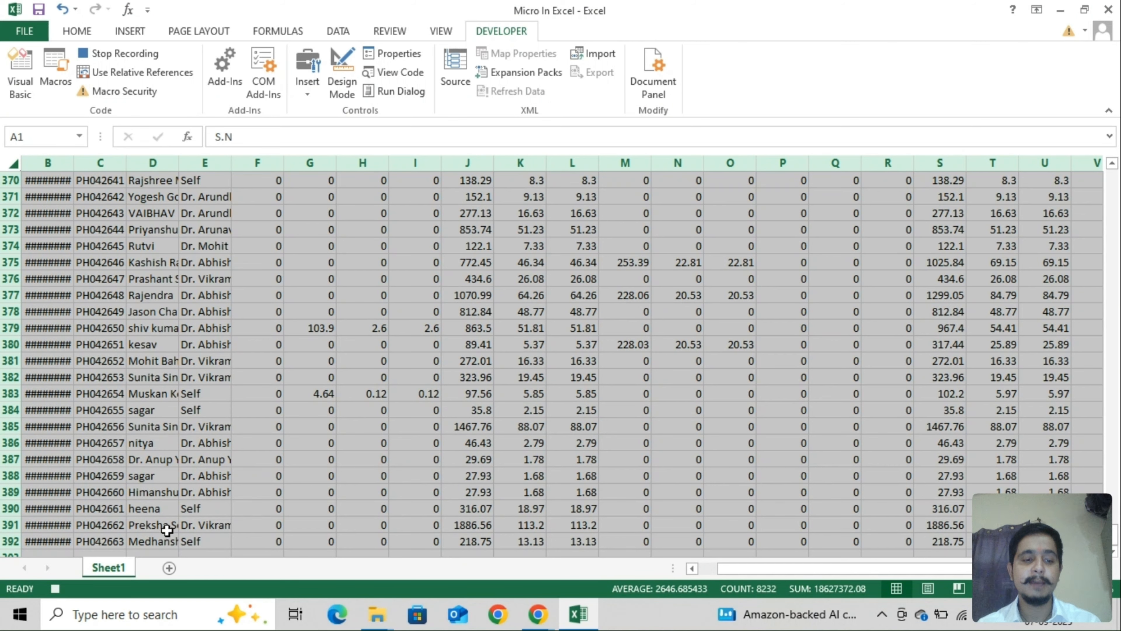
left_click(169, 569)
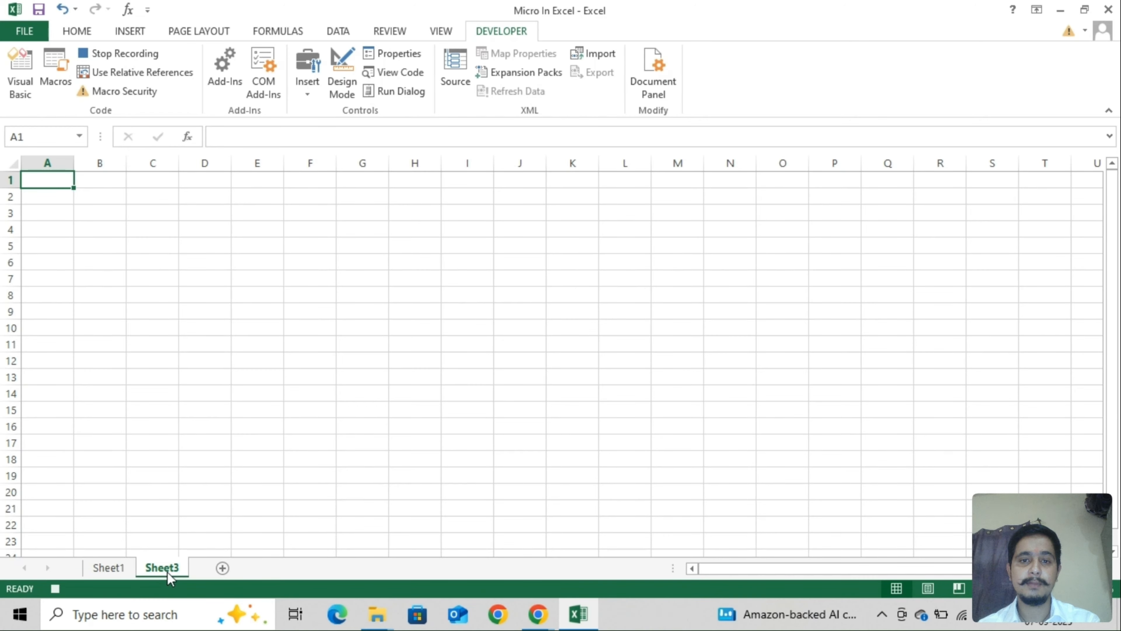
key("ctrl+v")
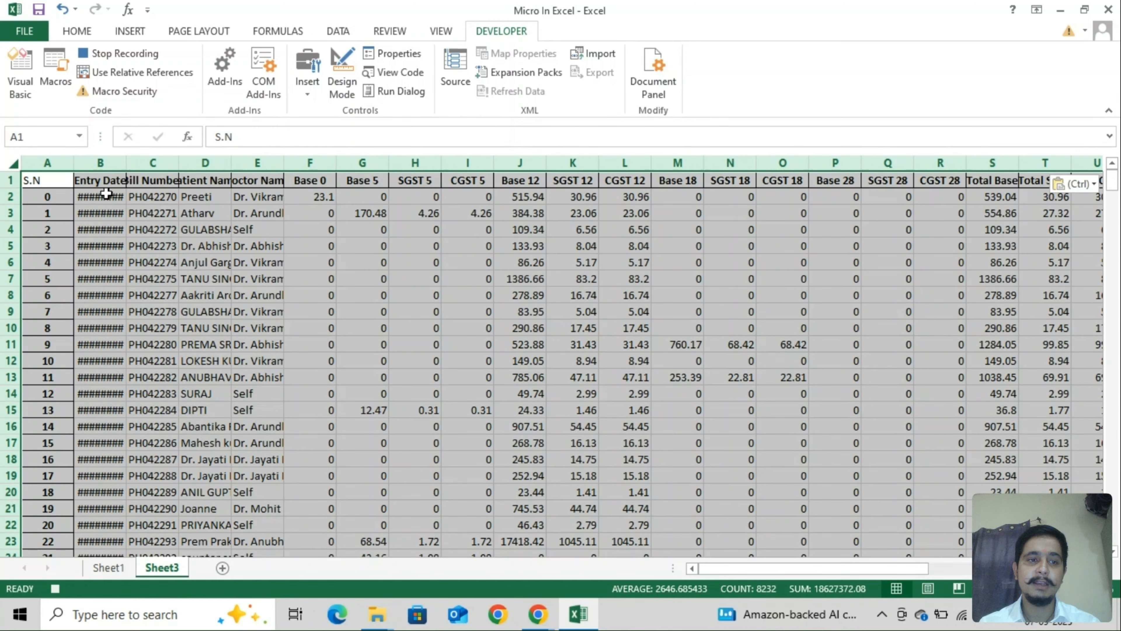
left_click_drag(127, 162, 178, 162)
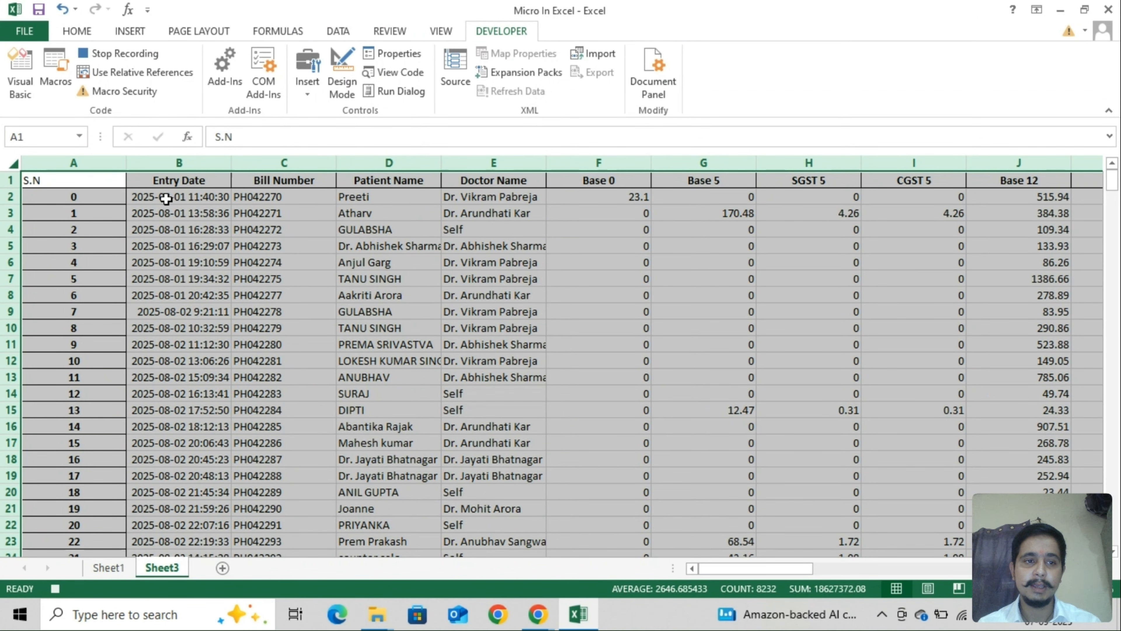
key("ctrl+z")
key("alt")
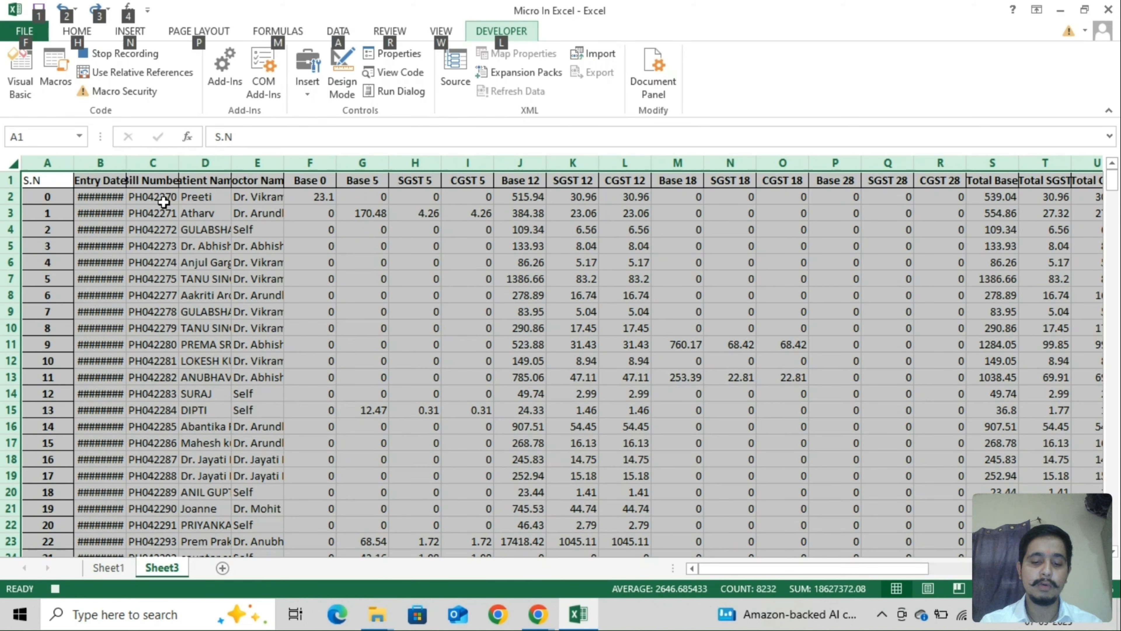
key("h")
key("Escape")
key("Escape")
Step: AutoFit the widths of all columns in the pasted table
key("alt+h")
key("o")
key("i")
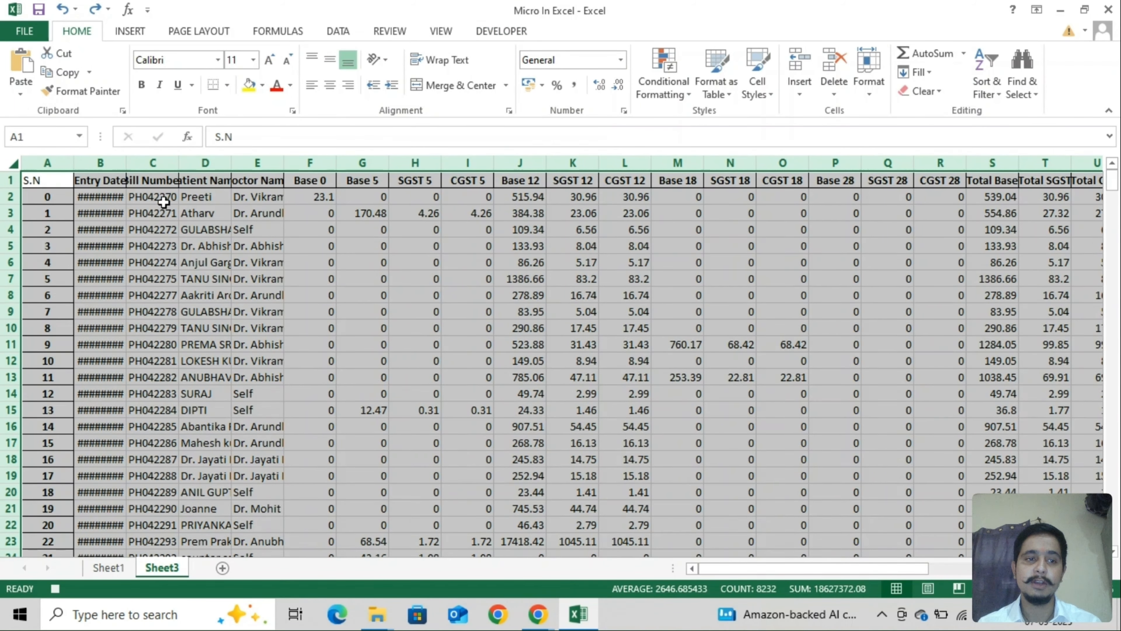
Step: Format the table's entire header row with a darker blue theme fill and white font color
key("ctrl+Home")
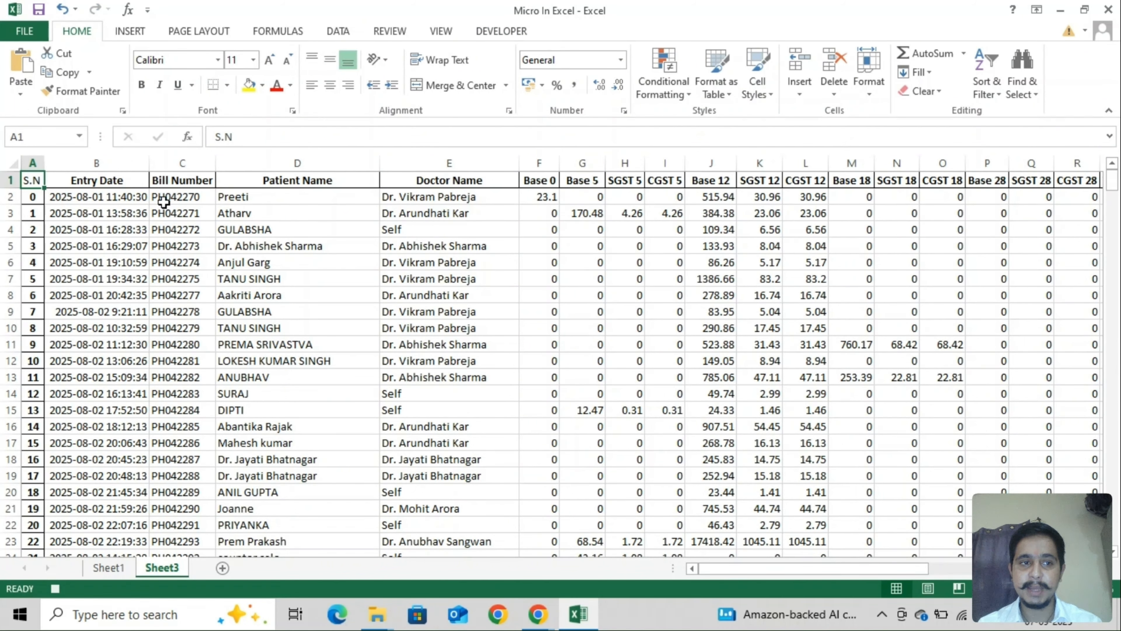
key("ctrl+shift+Right")
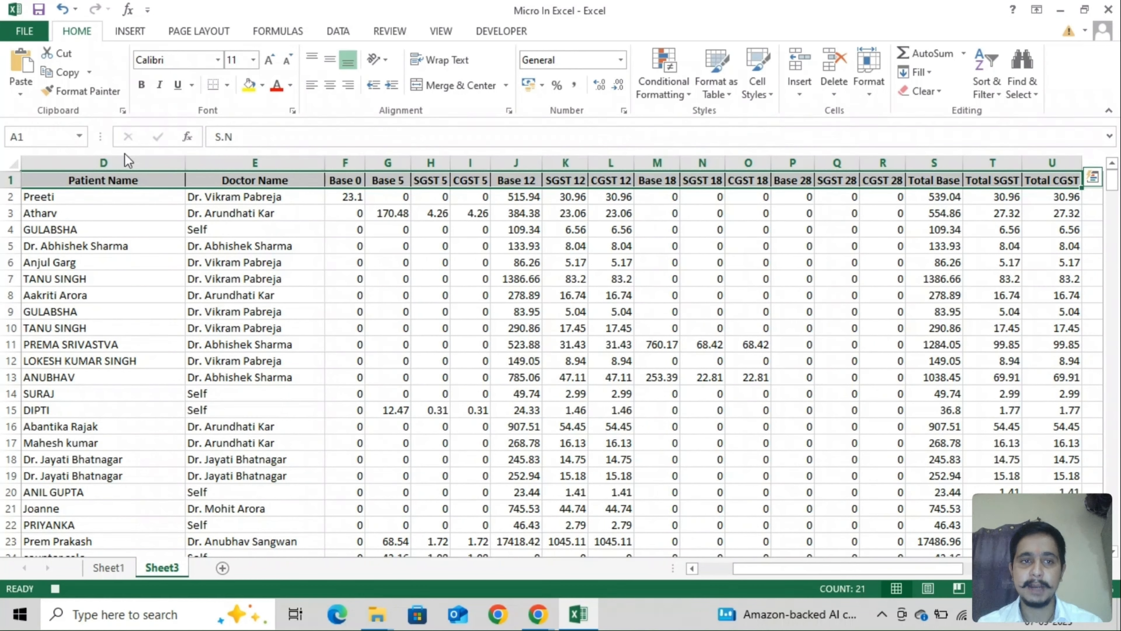
left_click(262, 85)
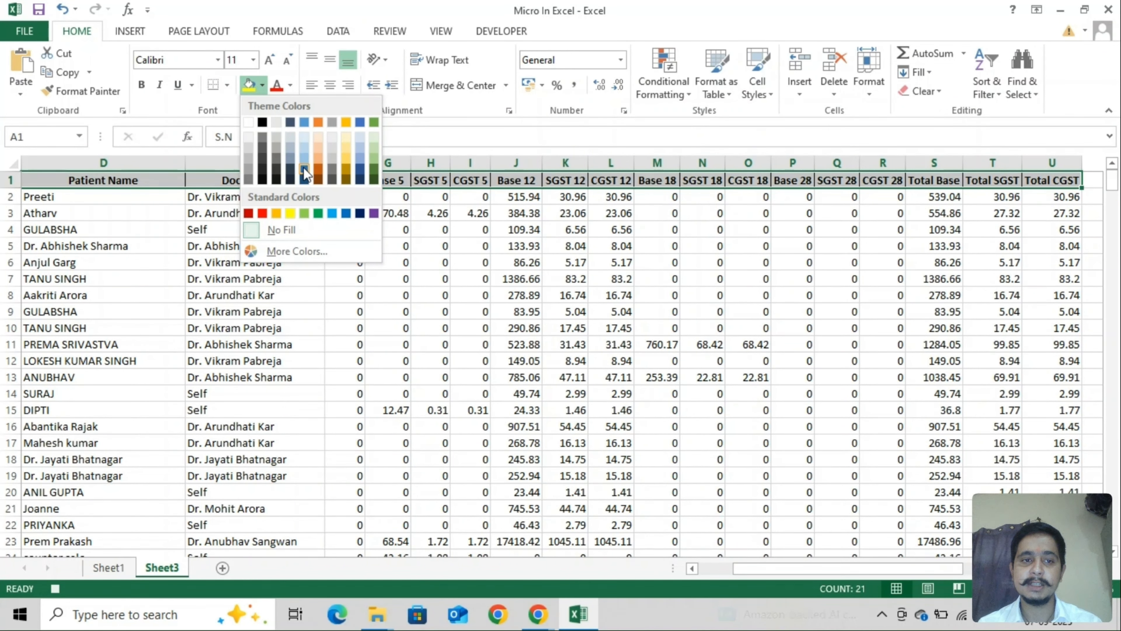
left_click(305, 179)
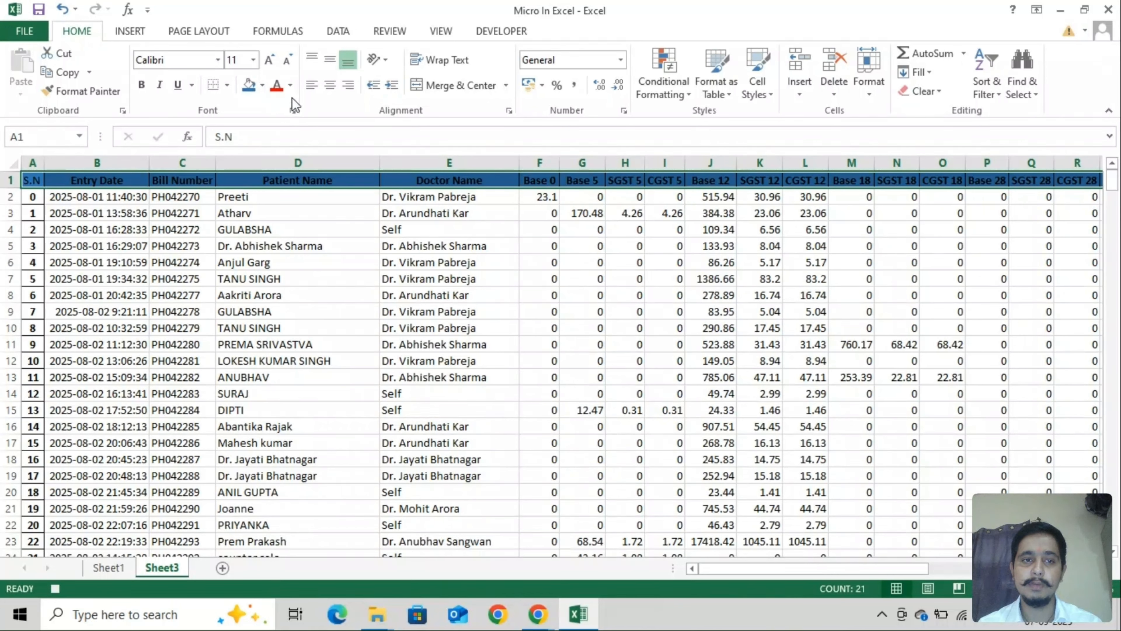
left_click(291, 86)
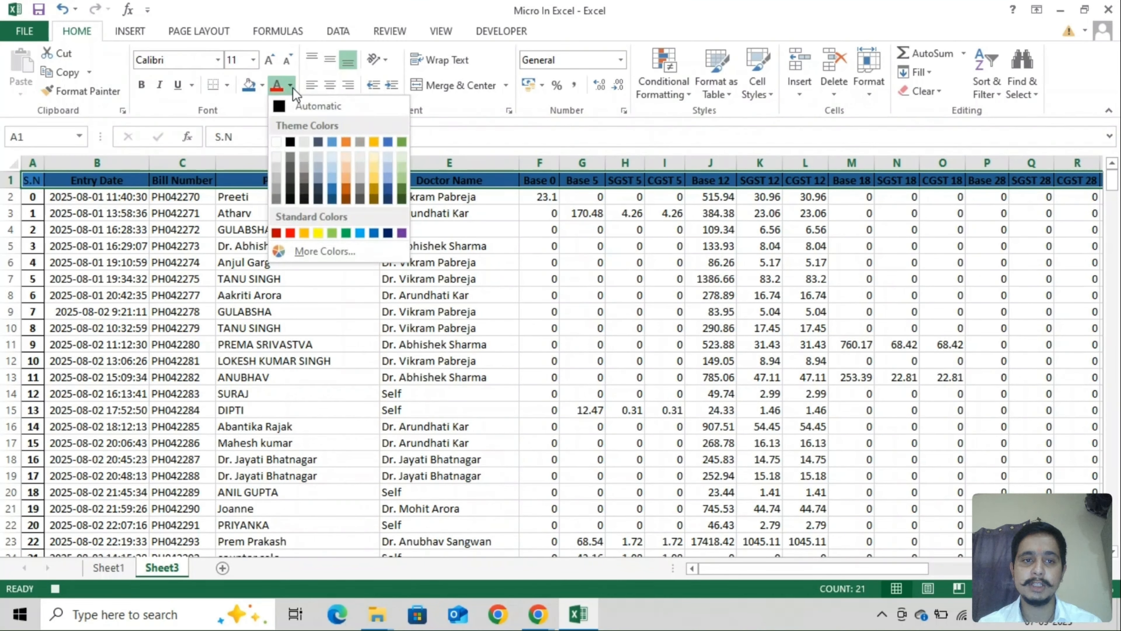
left_click(276, 141)
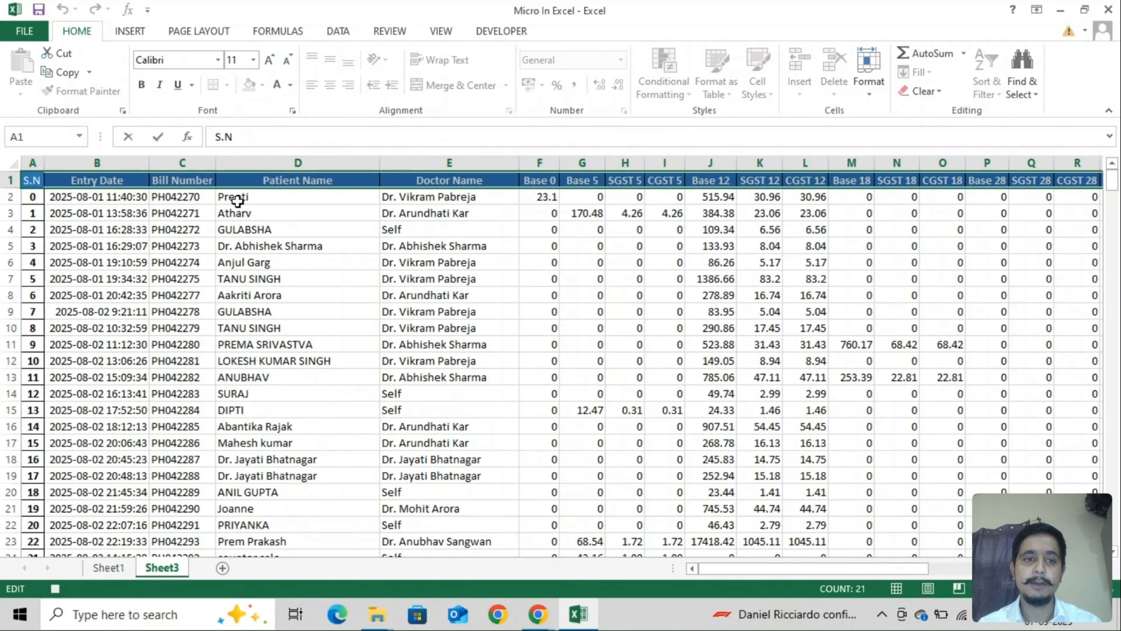
left_click(233, 211)
Step: Apply all borders to the entire table, from the header row down to the last record
key("ctrl+Home")
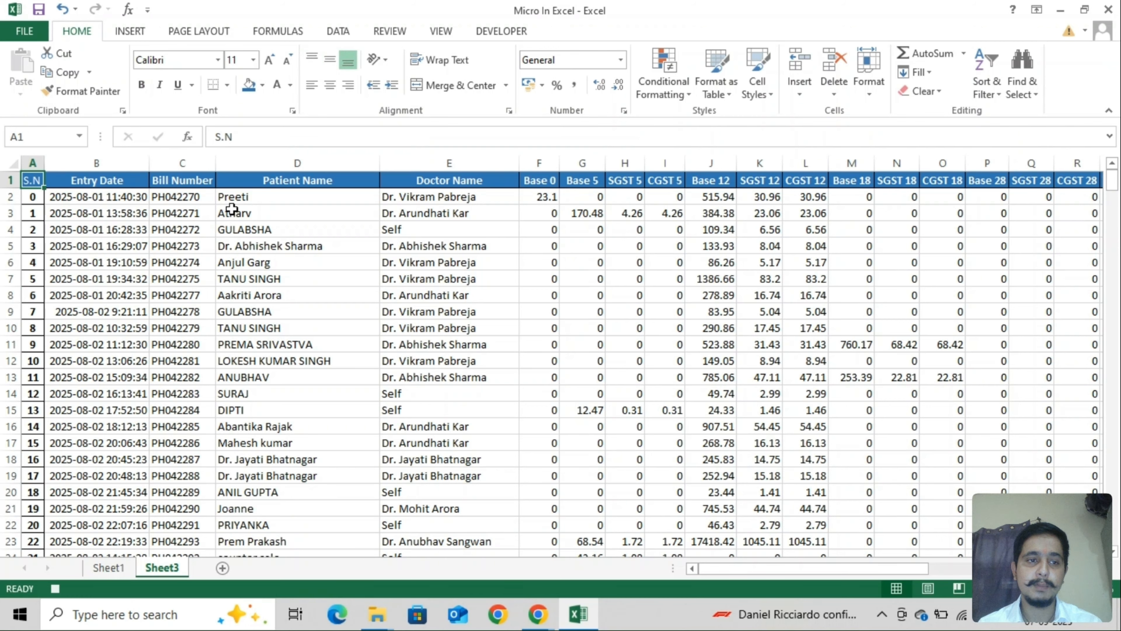
key("ctrl+shift+Right")
key("ctrl+shift+Down")
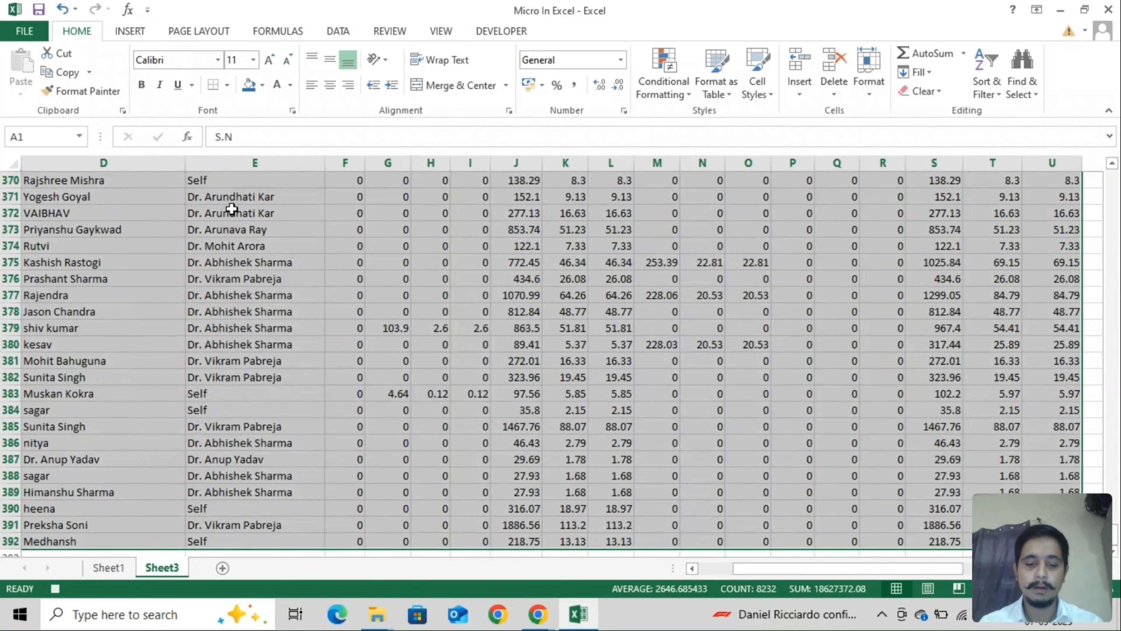
key("alt")
key("h")
key("b")
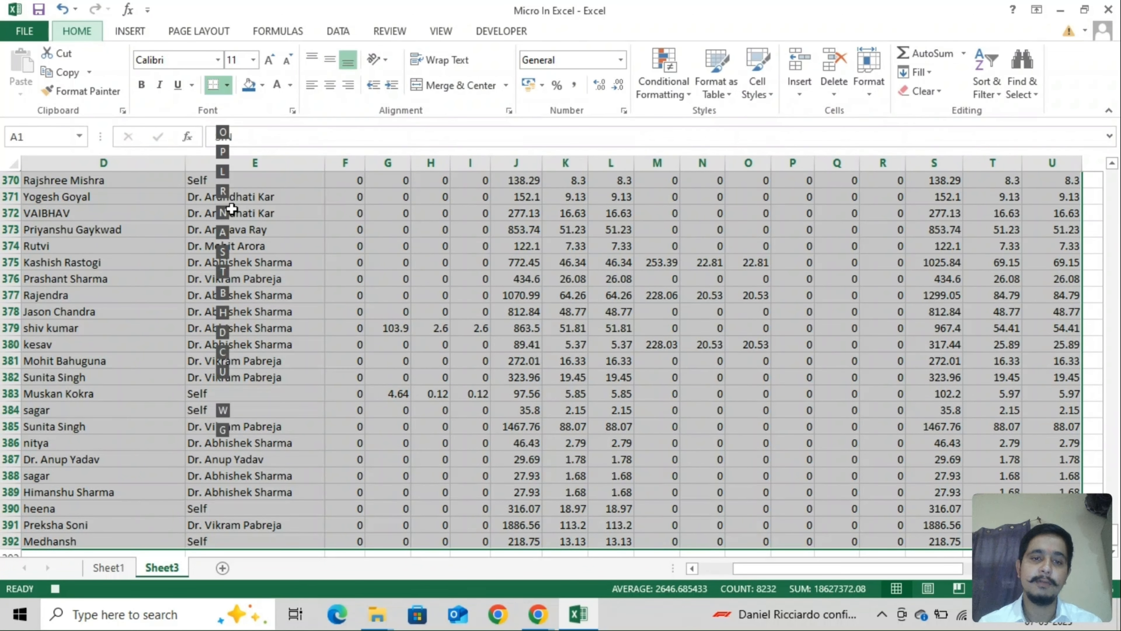
key("a")
key("ctrl+Home")
key("Right")
key("Right")
key("Right")
key("Left")
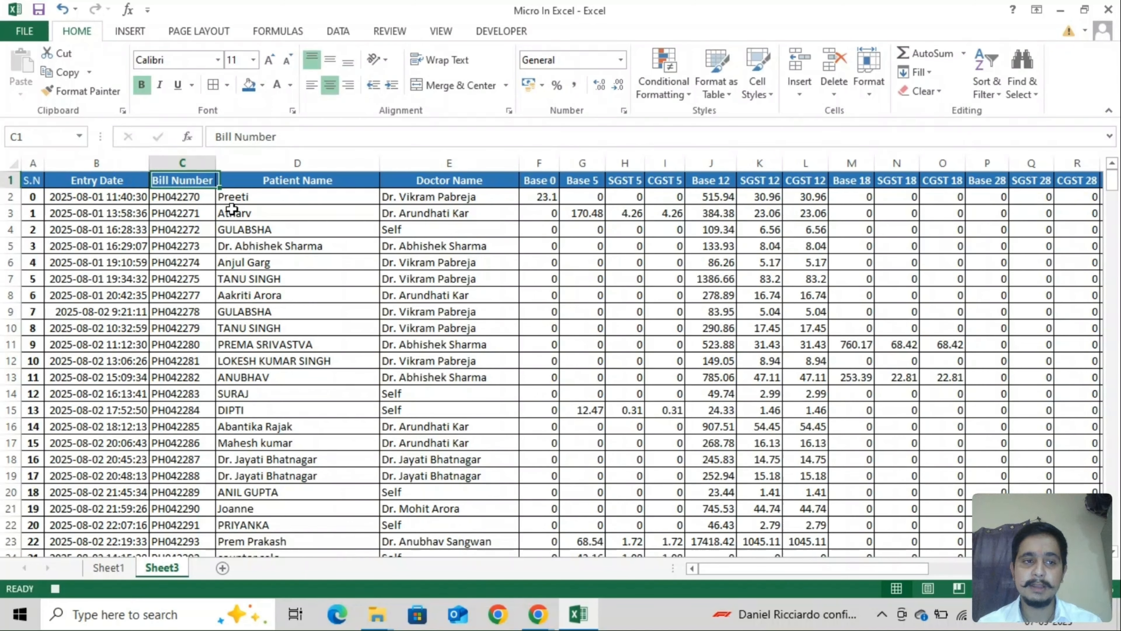
Step: Add filter buttons to the header row of the whole table and check the table from top to bottom
key("Left")
key("Left")
key("ctrl+shift+Right")
key("ctrl+shift+Down")
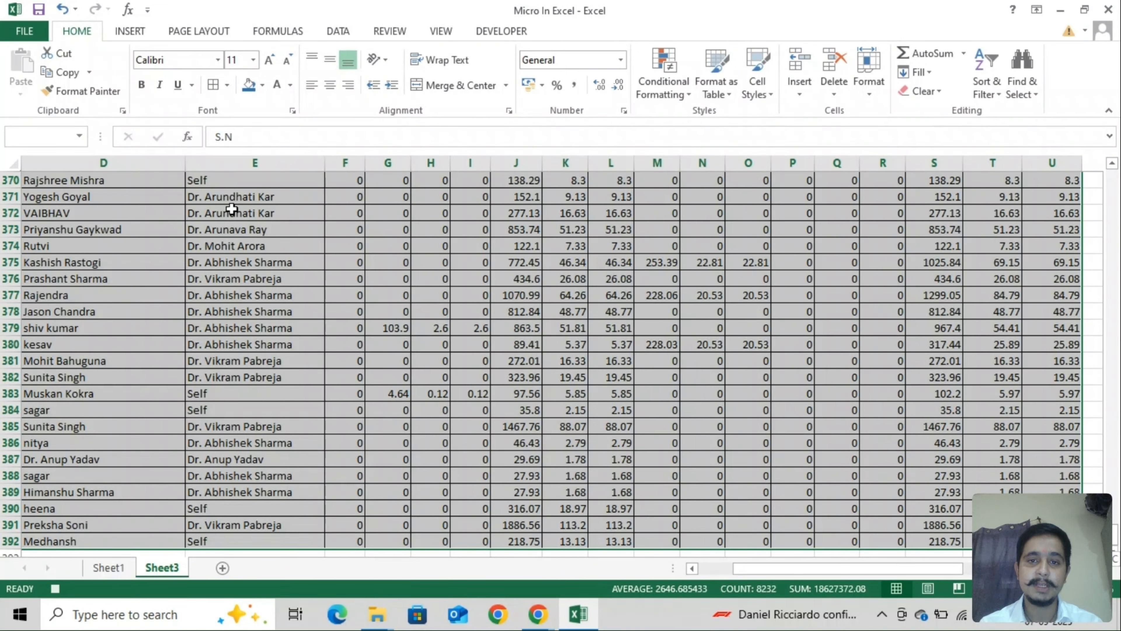
key("ctrl+Home")
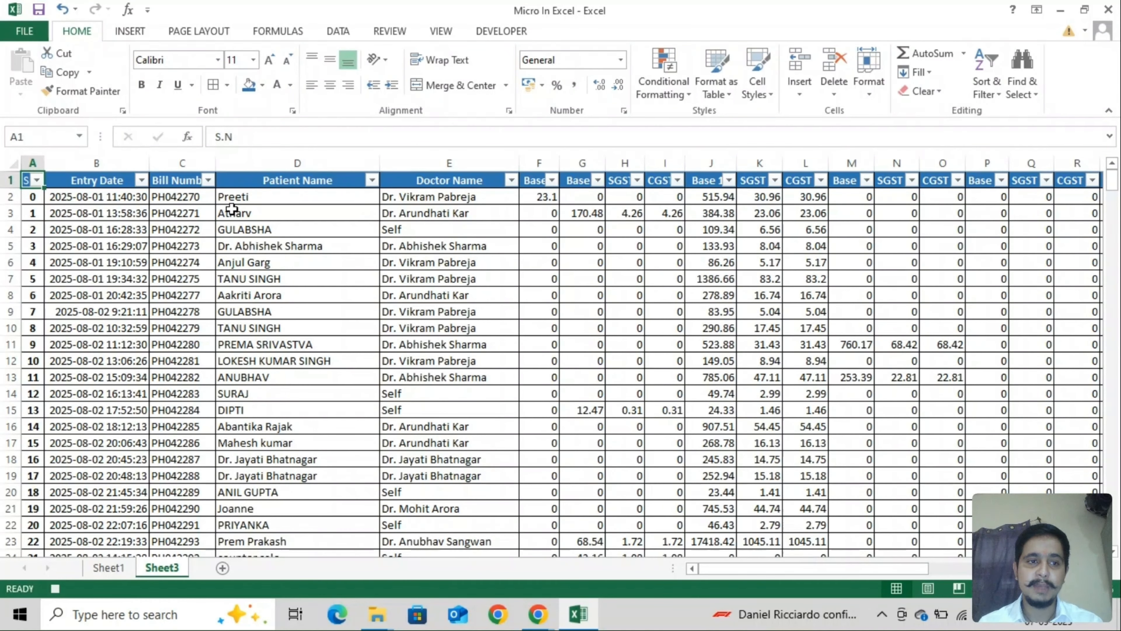
key("ctrl+Down")
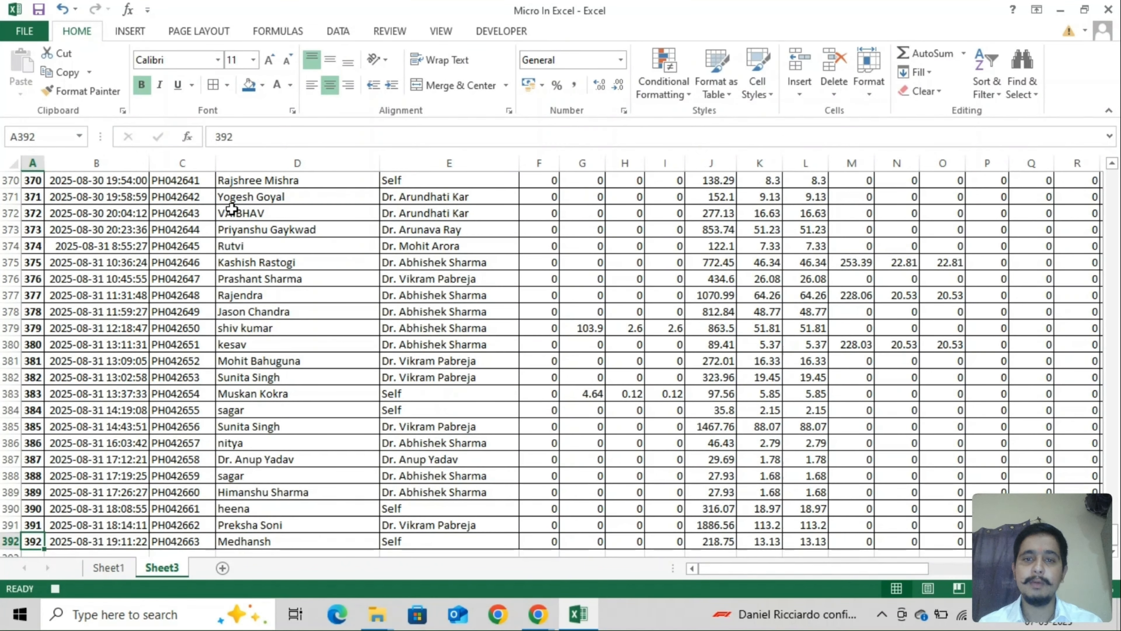
key("ctrl+Up")
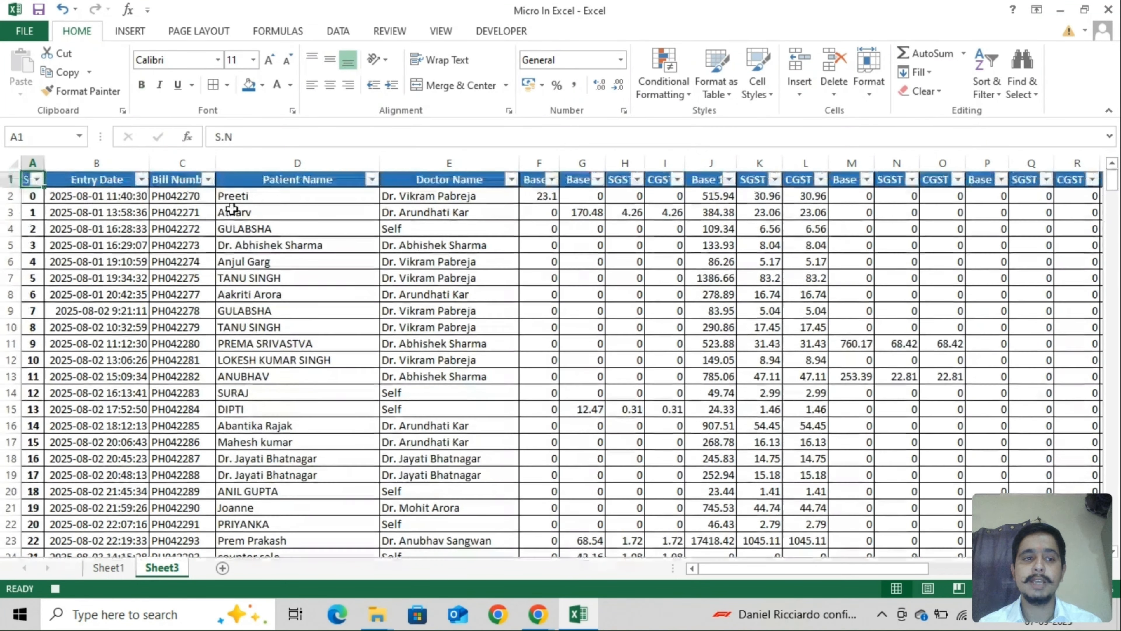
Step: Freeze the header row above the first record and check it by jumping to the last record and back
key("Down")
key("ctrl+shift+Right")
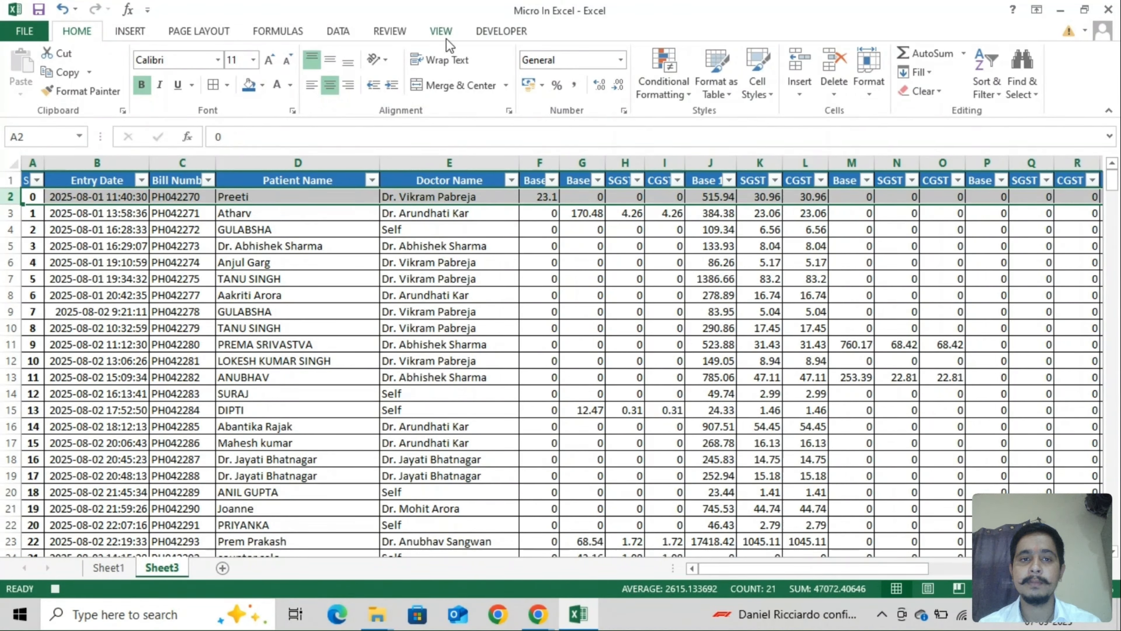
left_click(425, 34)
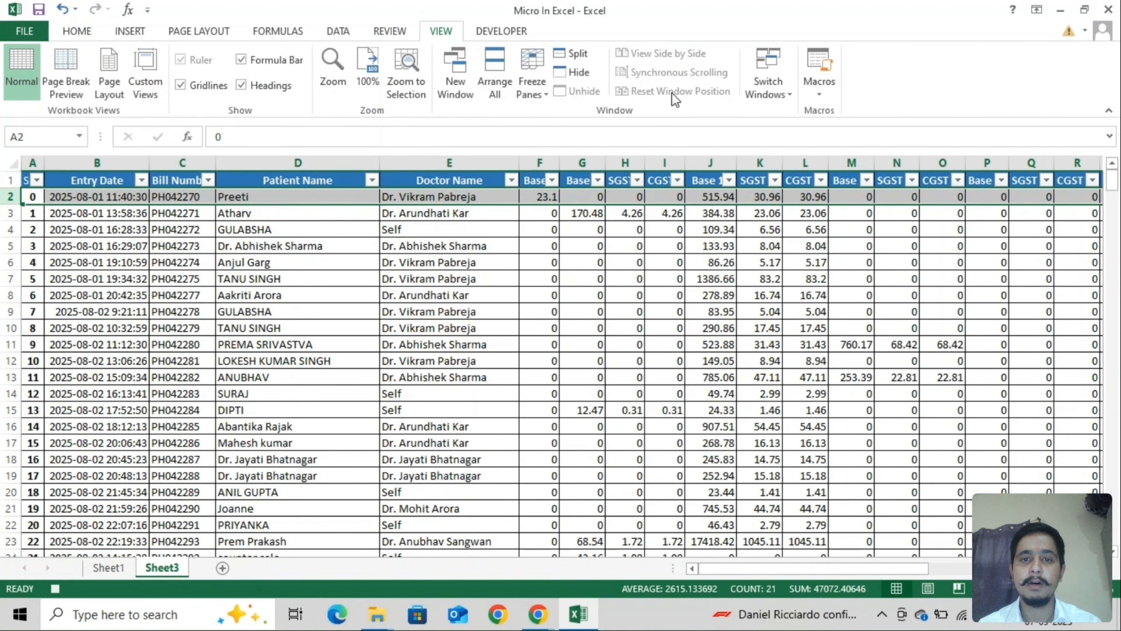
left_click(532, 69)
left_click(572, 116)
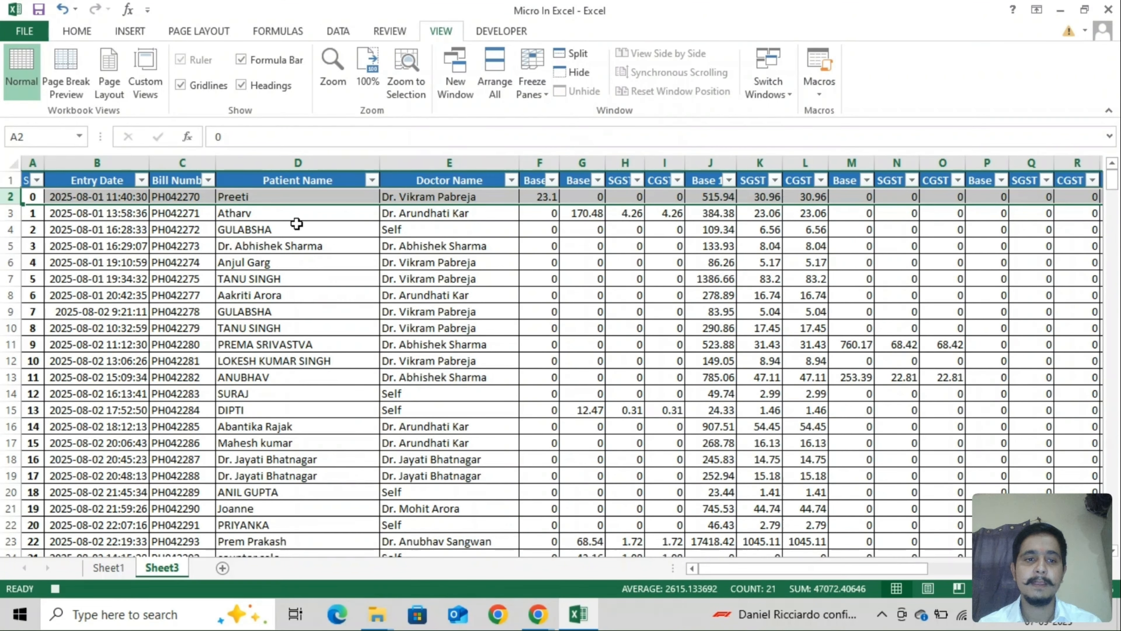
left_click(273, 230)
key("ctrl+Down")
key("ctrl+Up")
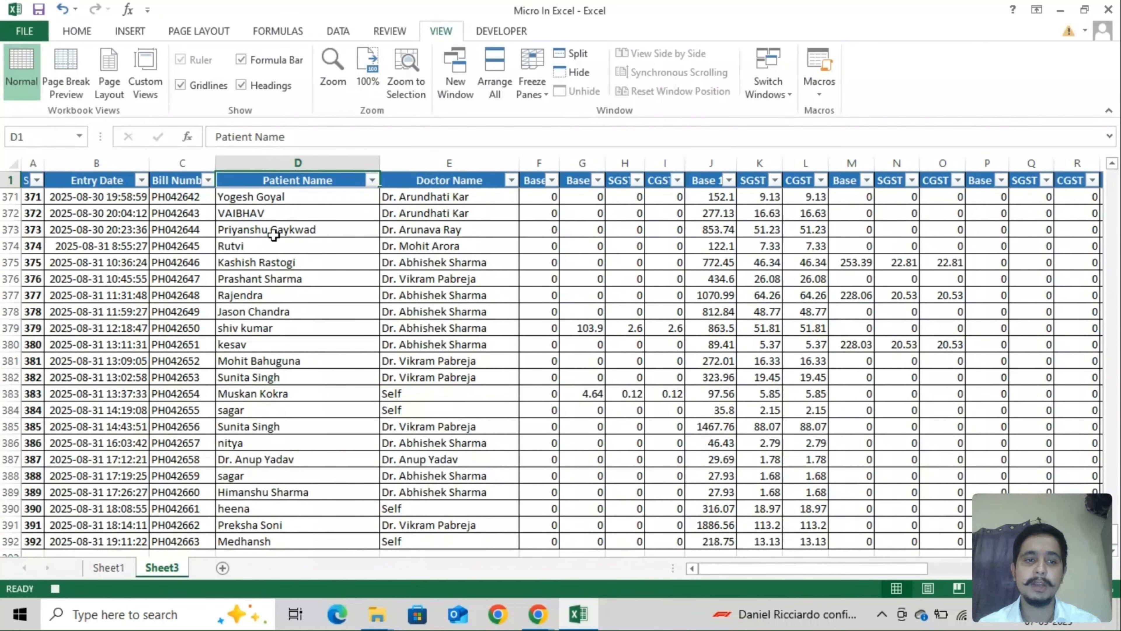
Step: Insert a blank row above the table's header row
key("ctrl+Left")
key("Down")
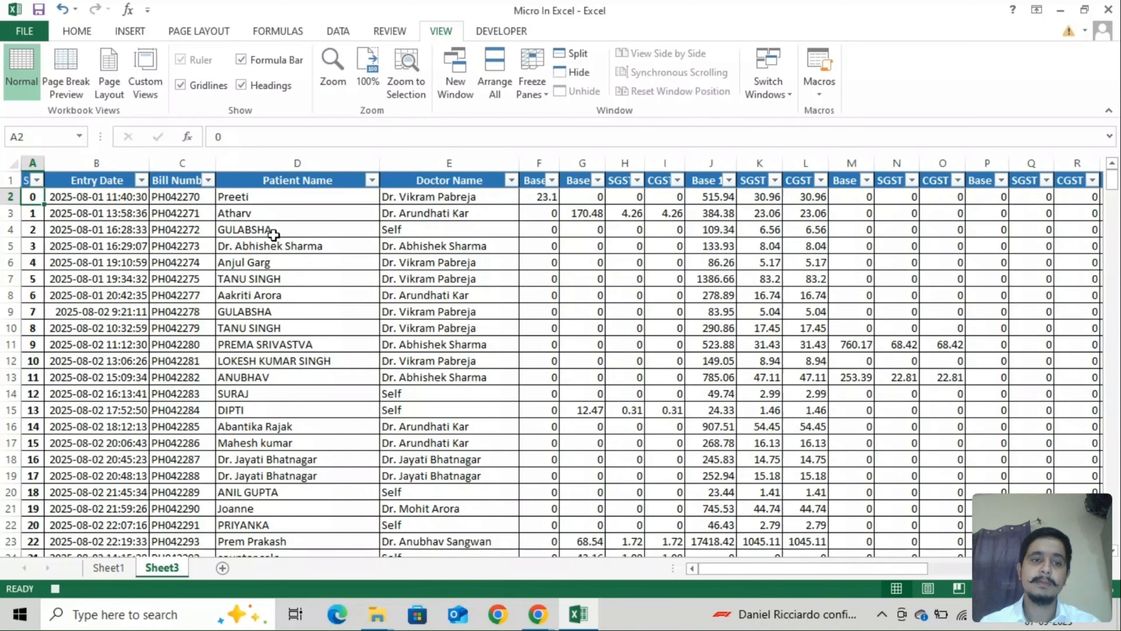
key("shift+ctrl+Right")
key("Up")
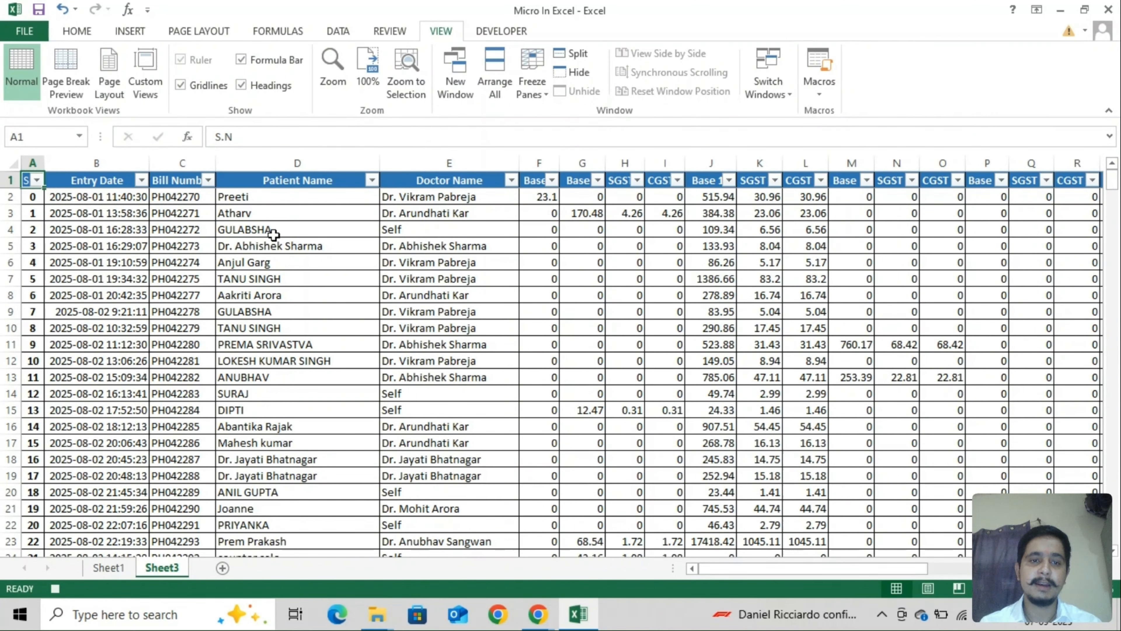
key("shift+ctrl+Right")
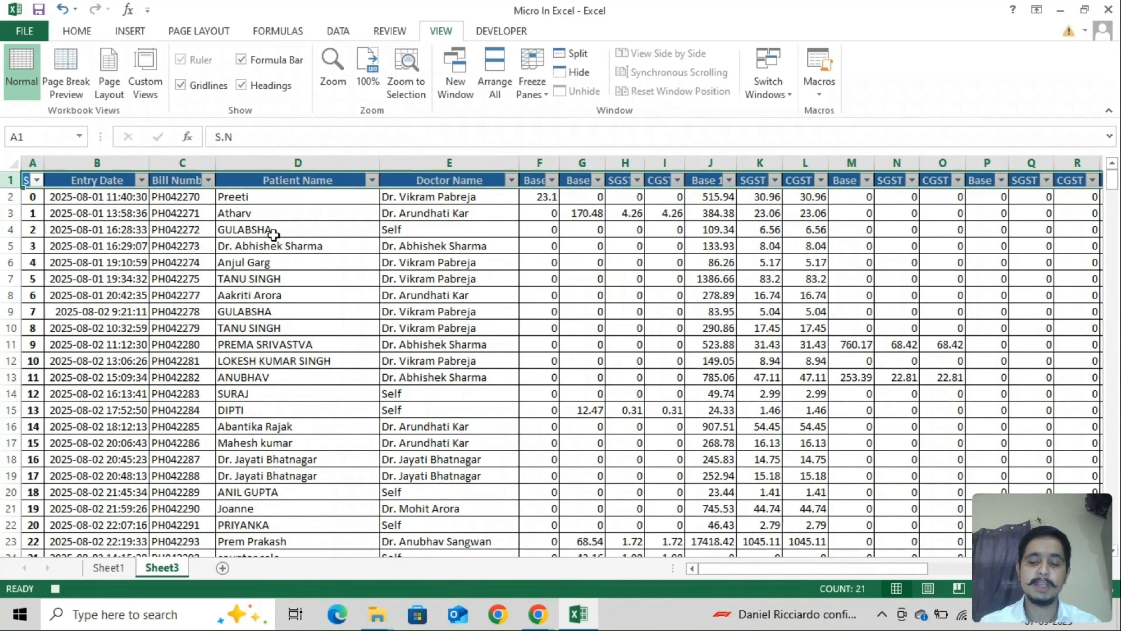
key("ctrl+shift+plus")
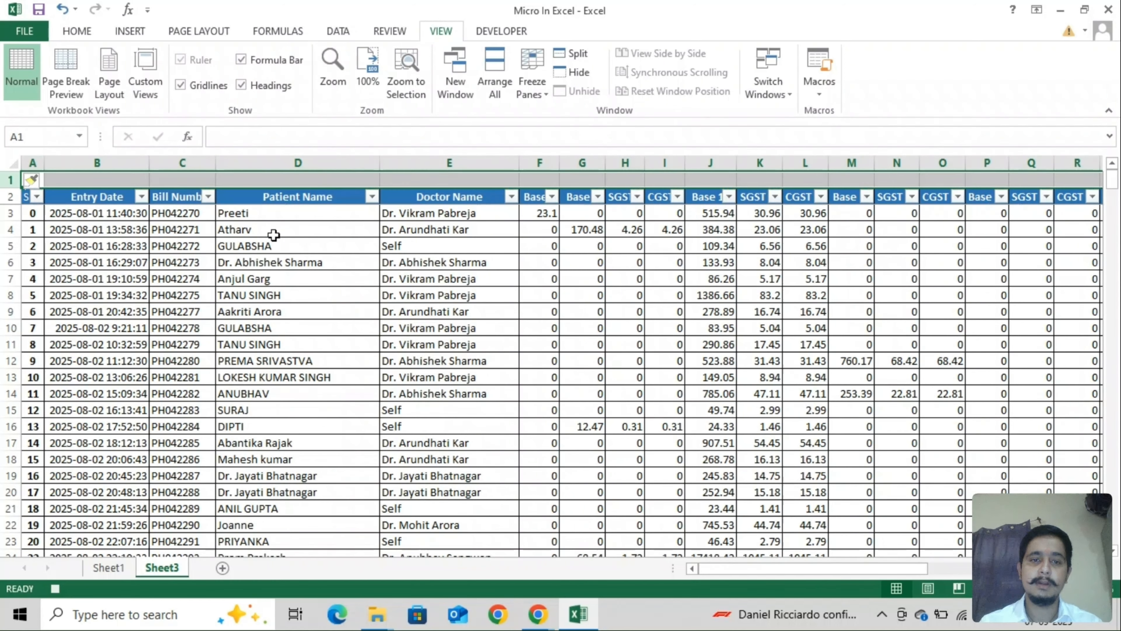
Step: Enter =SUBTOTAL(9,F3:F393) in F1, above the Base 0 header, to sum that column's records
key("Down")
key("Right")
key("Right")
key("Right")
key("Right")
key("Right")
key("Right")
key("Up")
key("Left")
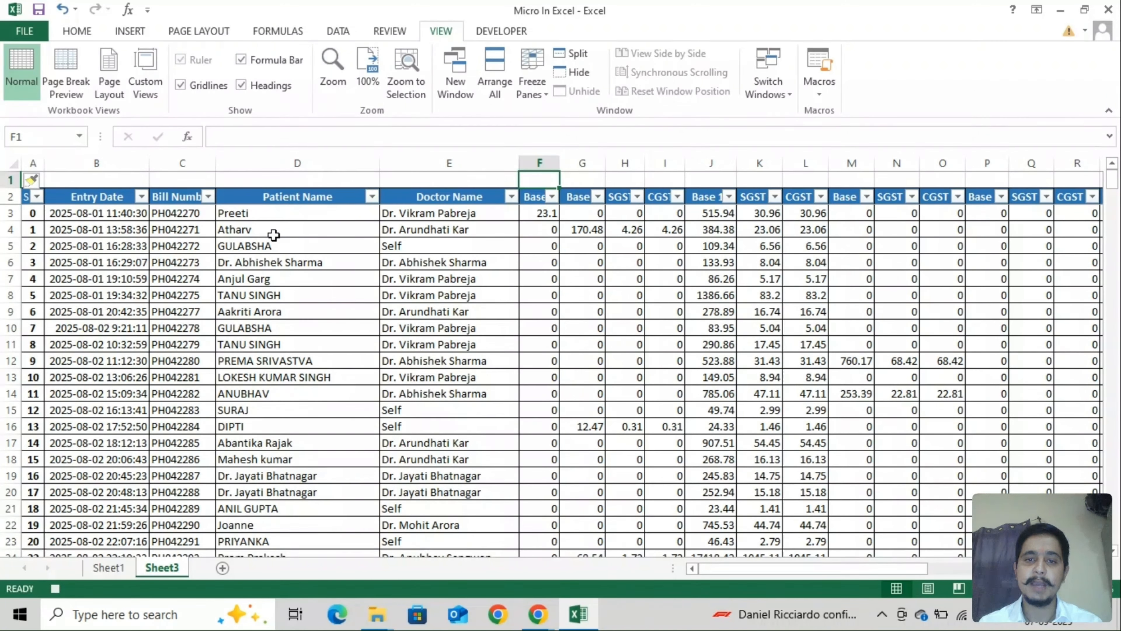
type("=")
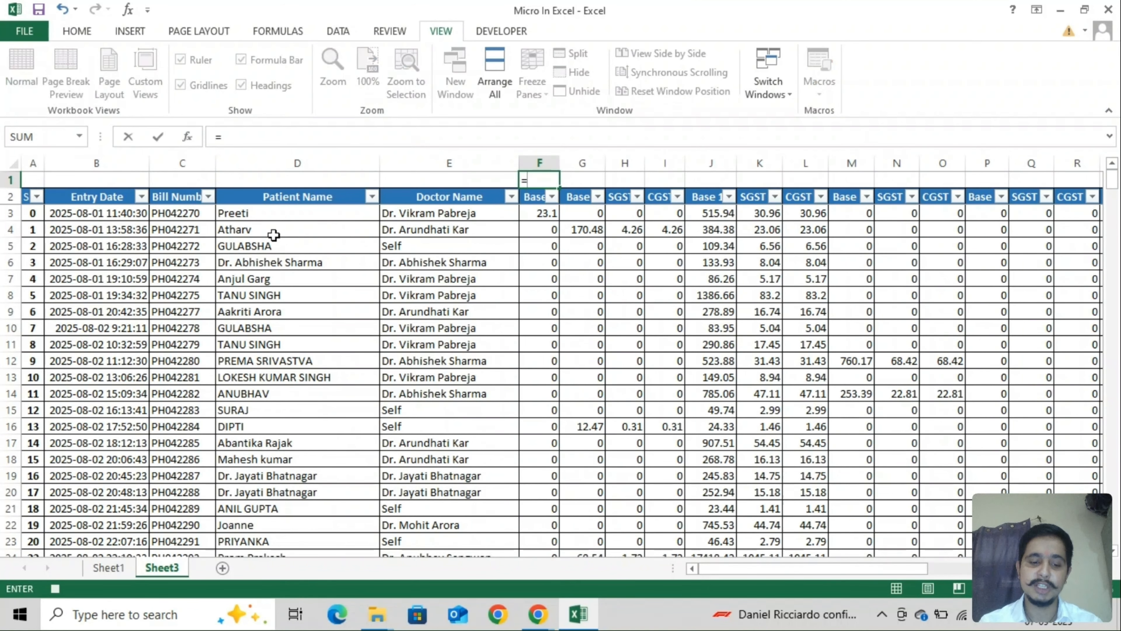
type("sub")
key("Down")
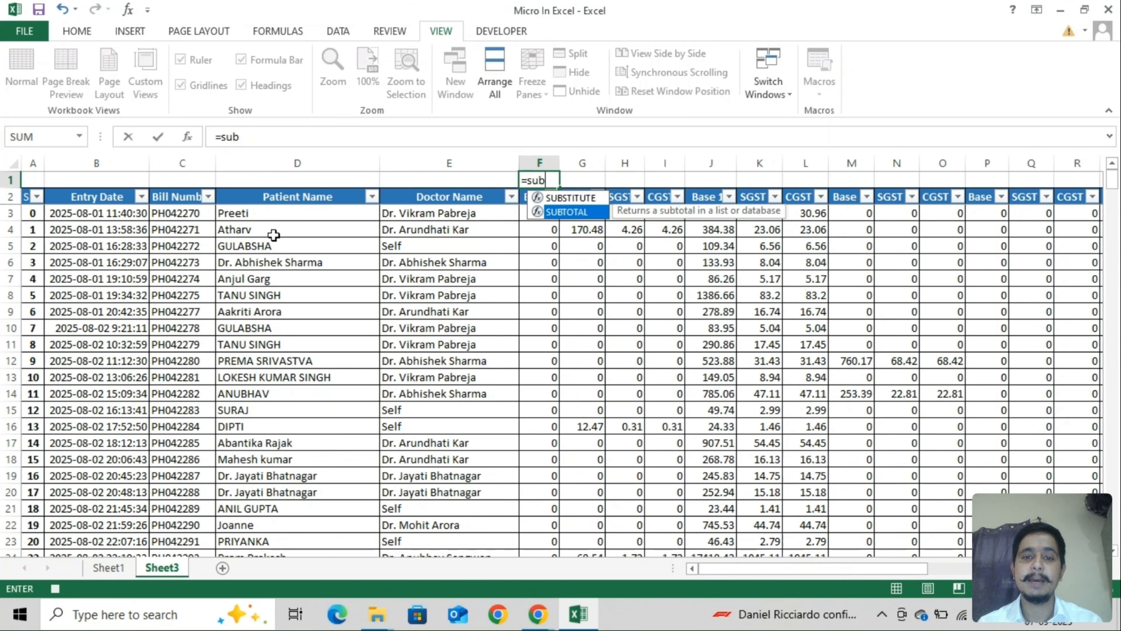
key("Tab")
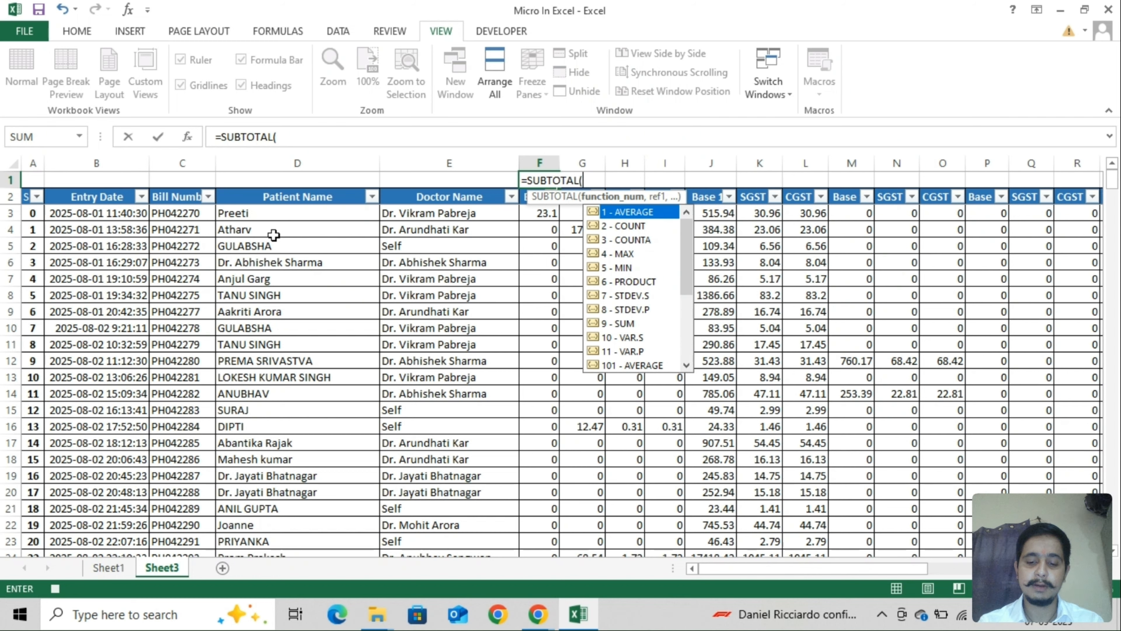
type("9,")
key("Down")
key("Down")
key("ctrl+shift+Down")
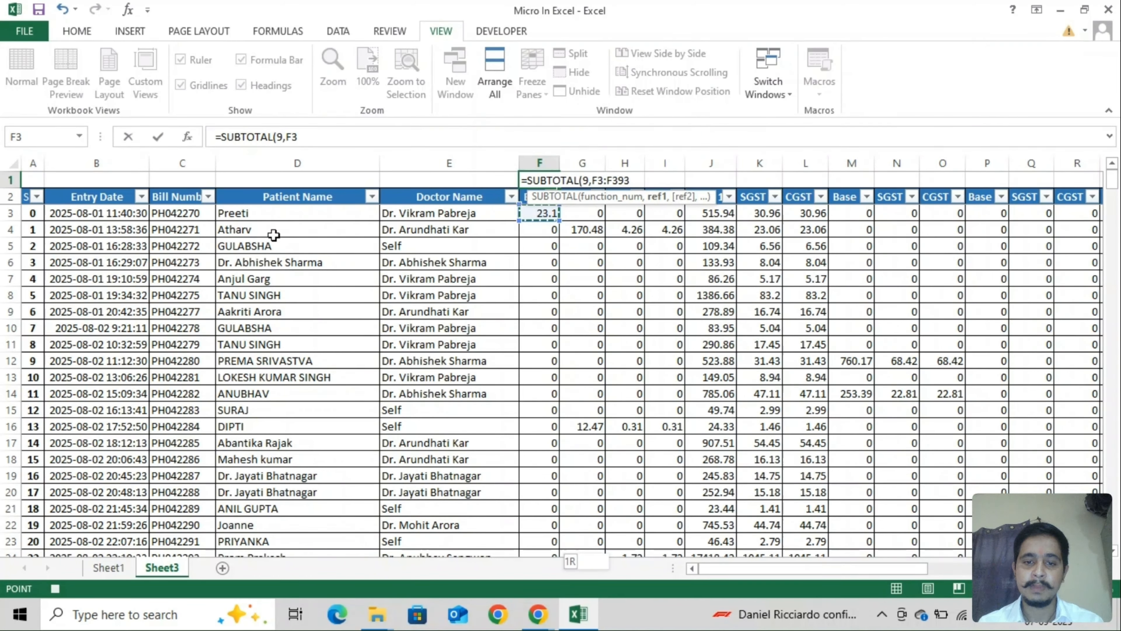
key("ctrl+Return")
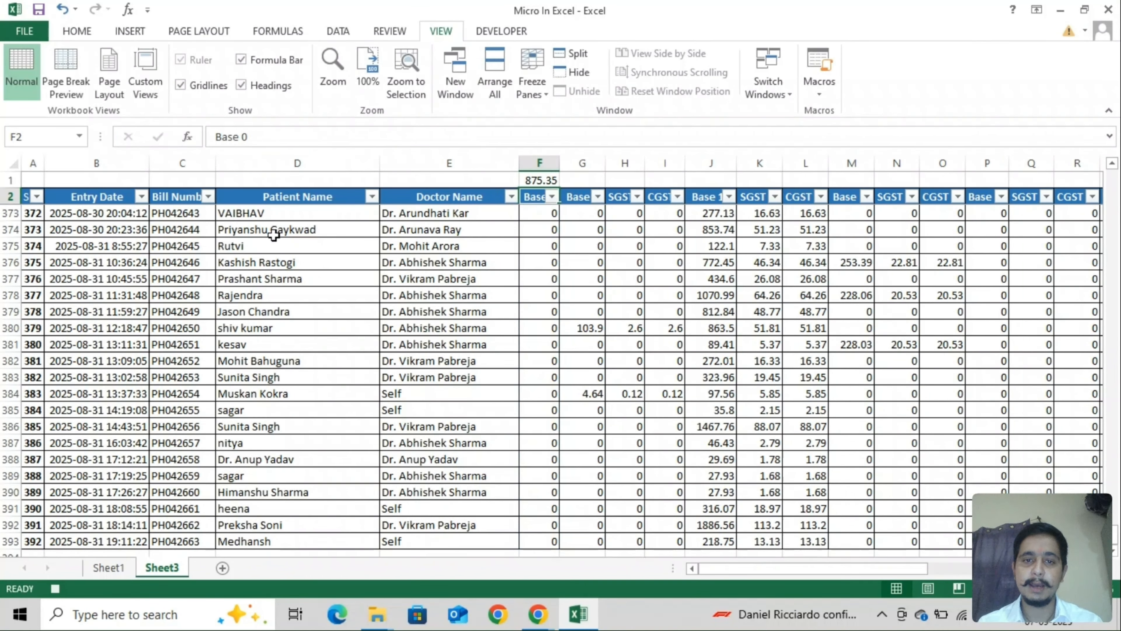
Step: Copy the subtotal formula from F1 across G1:U1, up to the Total CGST column
key("ctrl+c")
key("Right")
key("shift+Right")
key("shift+Right")
key("shift+Right")
key("shift+Right")
key("shift+Right")
key("shift+Right")
key("shift+Right")
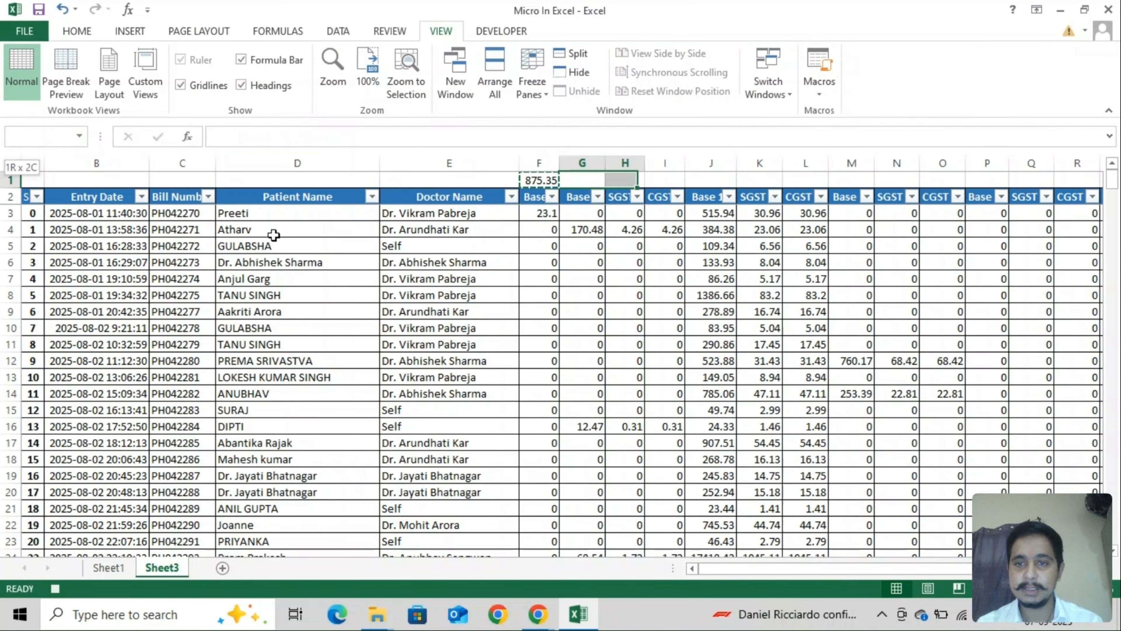
key("shift+Right")
key("shift+Right")
key("shift+Right")
key("shift+Right")
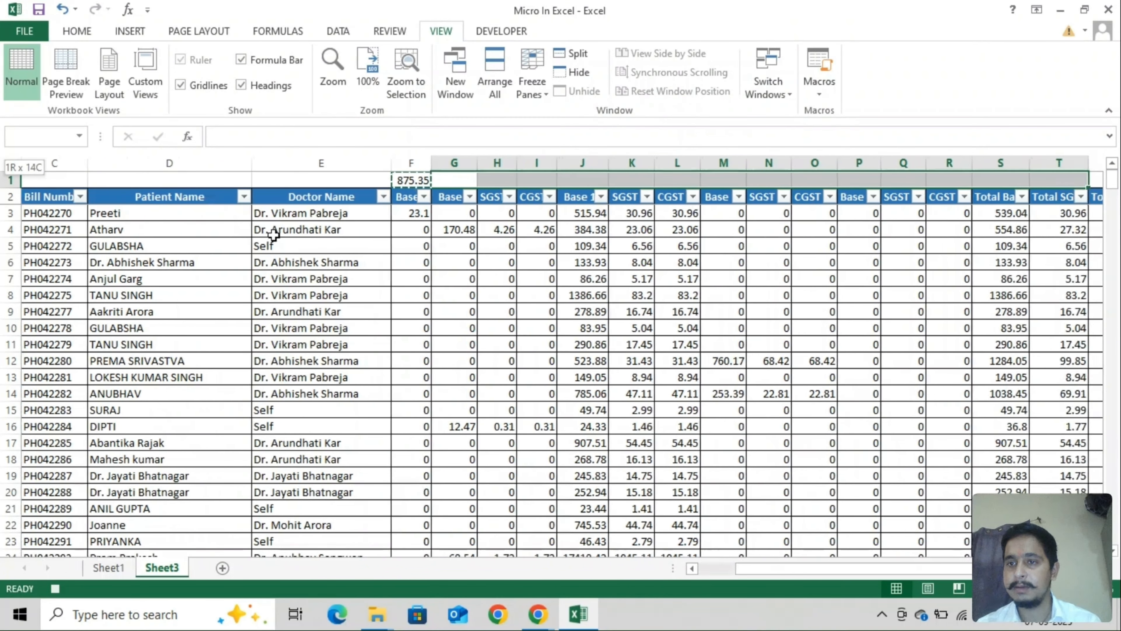
key("shift+Left")
key("shift+Right")
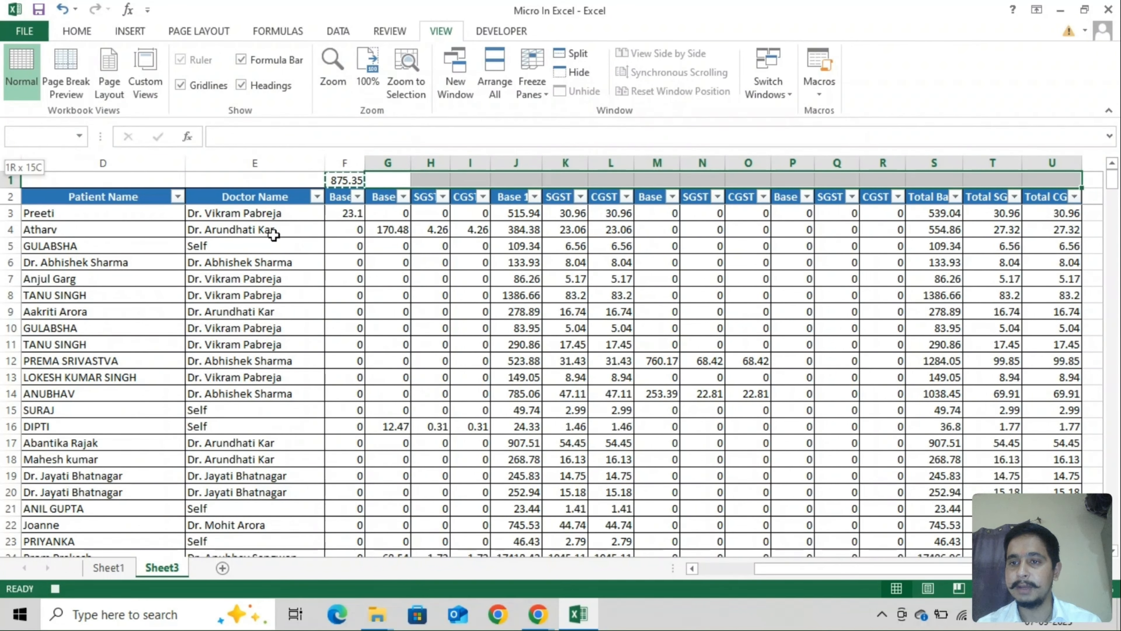
key("Return")
Step: Format the whole subtotal row 1 with font size 14 and bold
key("Left")
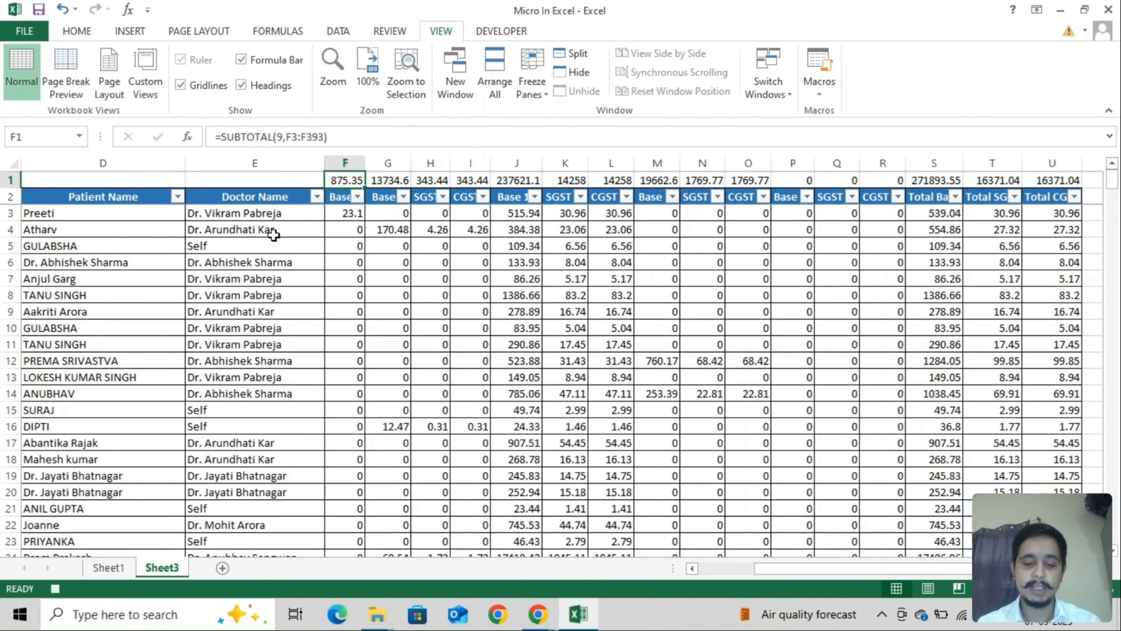
key("shift+space")
left_click(75, 32)
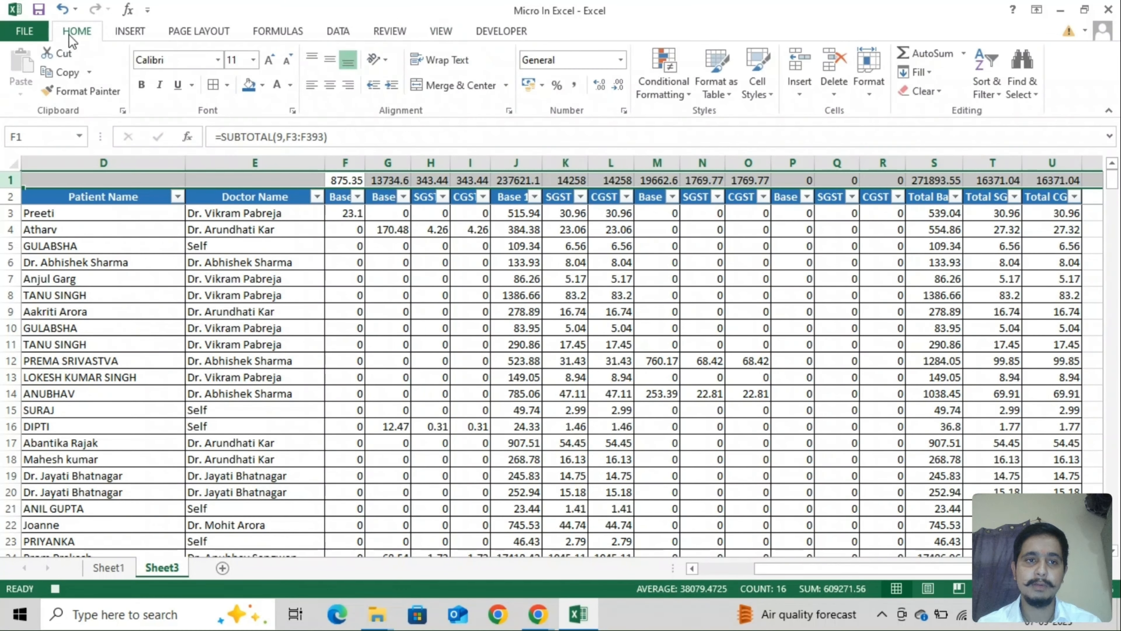
left_click(270, 60)
left_click(270, 60)
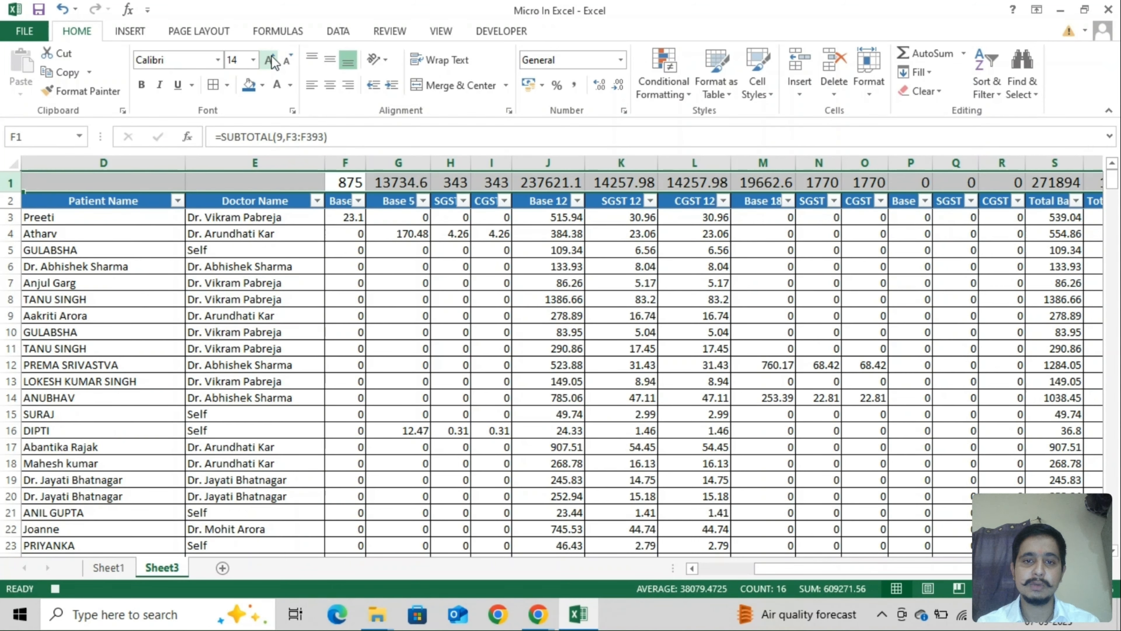
key("ctrl+b")
Step: Select the header row in row 2 and stop recording the macro
key("Down")
key("Home")
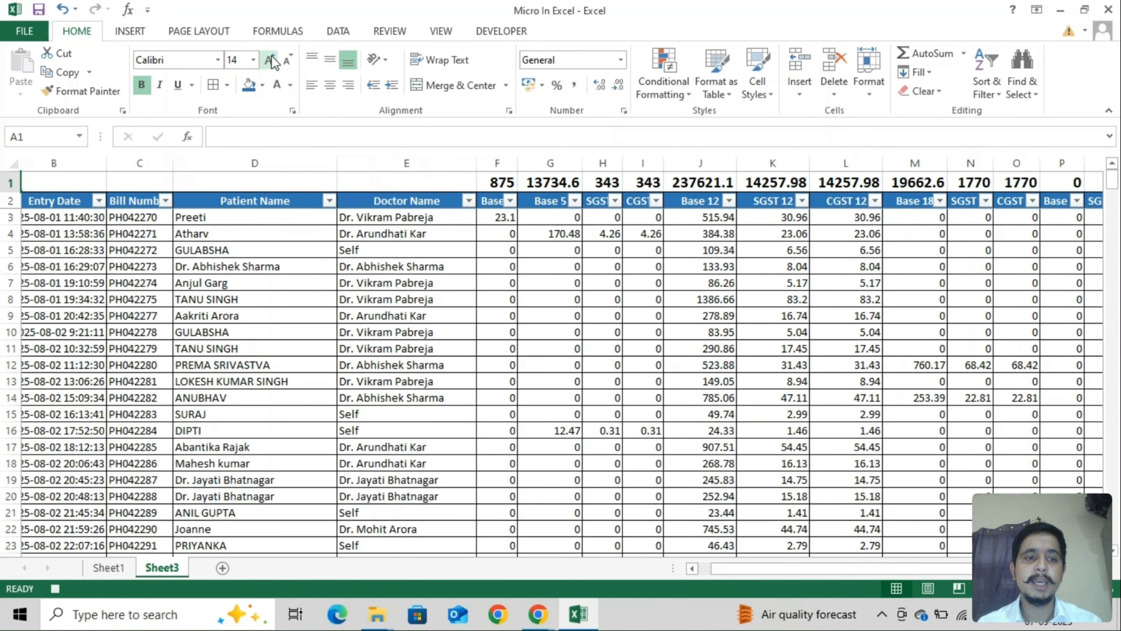
key("ctrl+shift+Right")
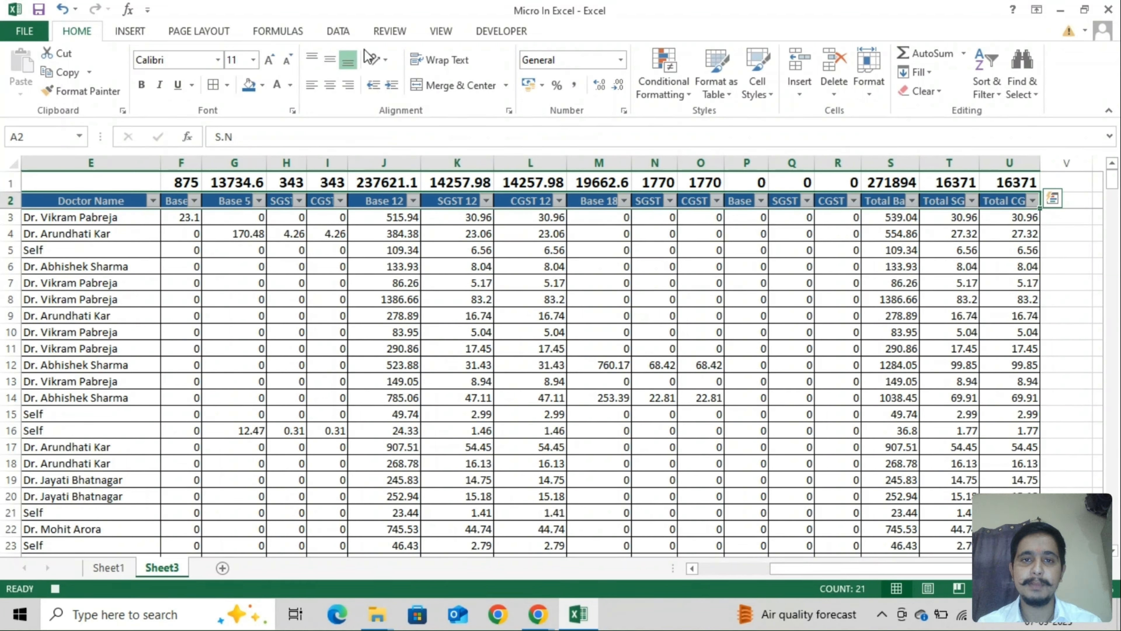
left_click(500, 35)
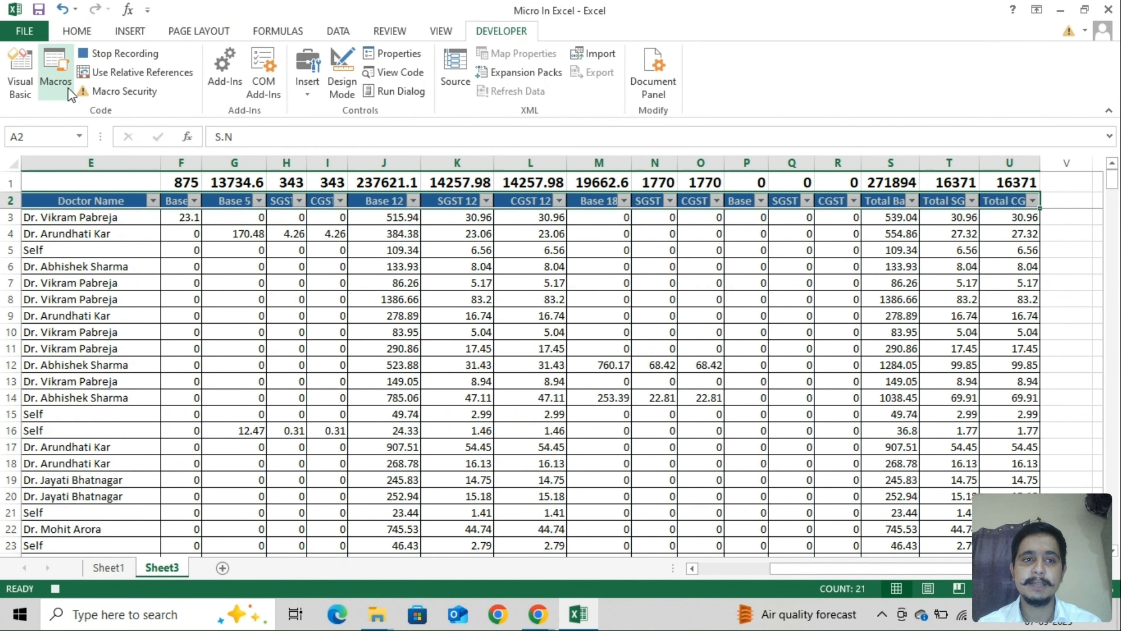
left_click(110, 54)
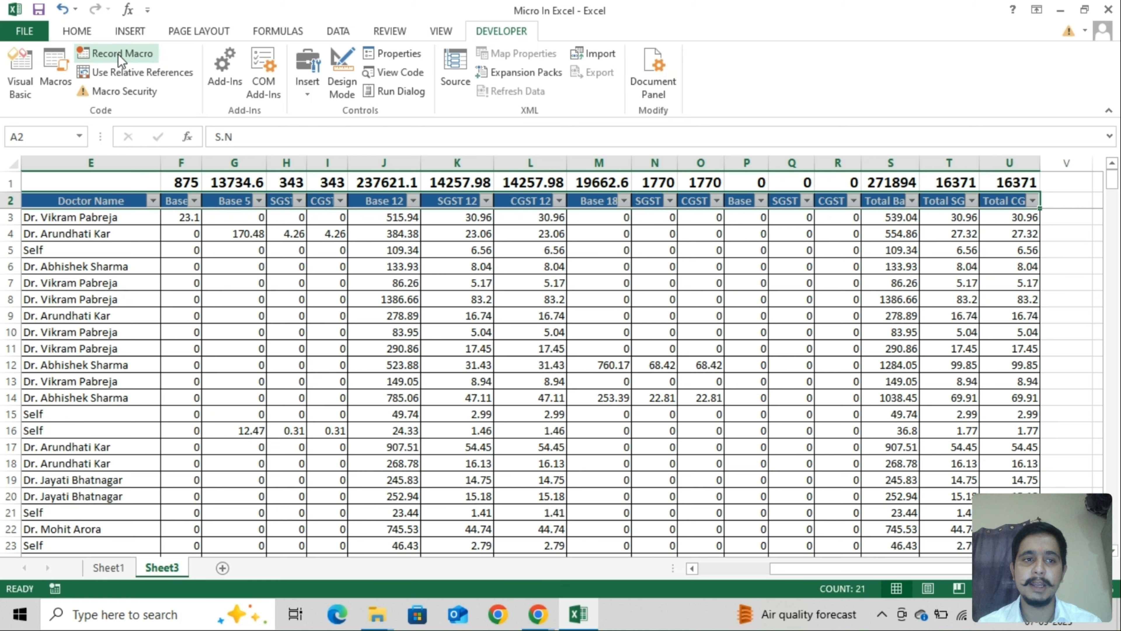
left_click(237, 280)
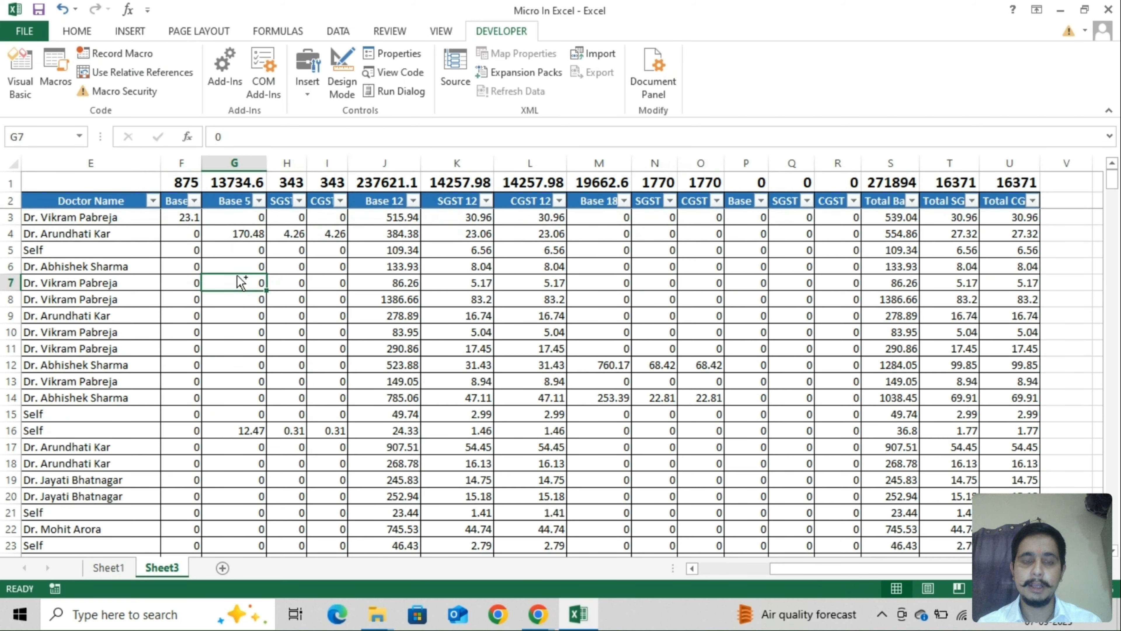
key("Home")
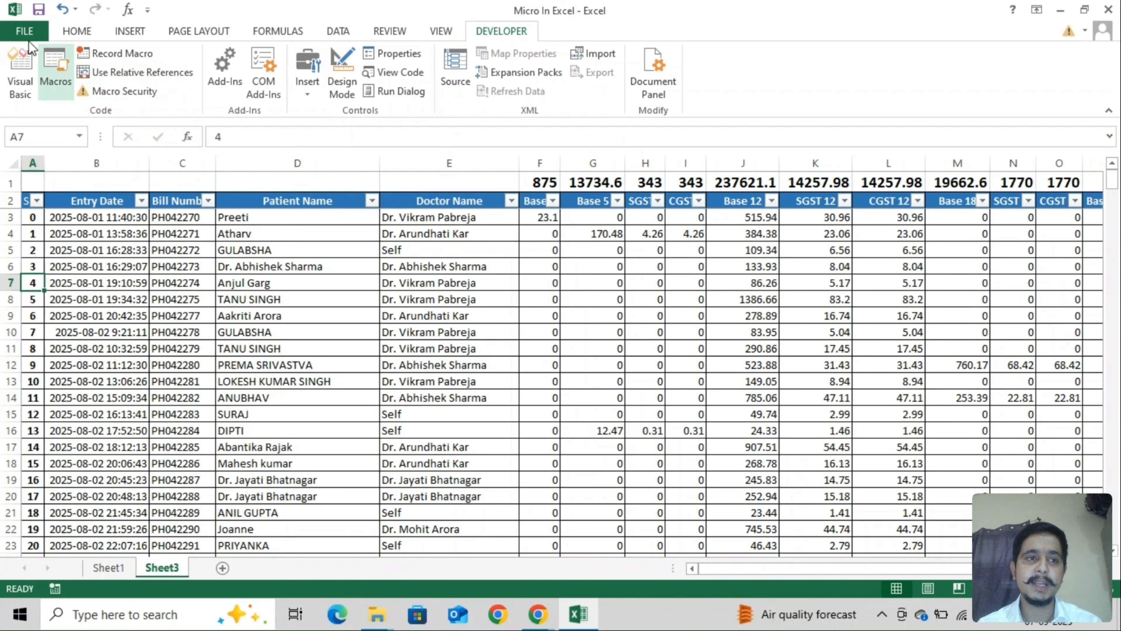
Step: Save the workbook to the Desktop as Micro In Excel Final in the Excel Macro-Enabled Template format
left_click(23, 32)
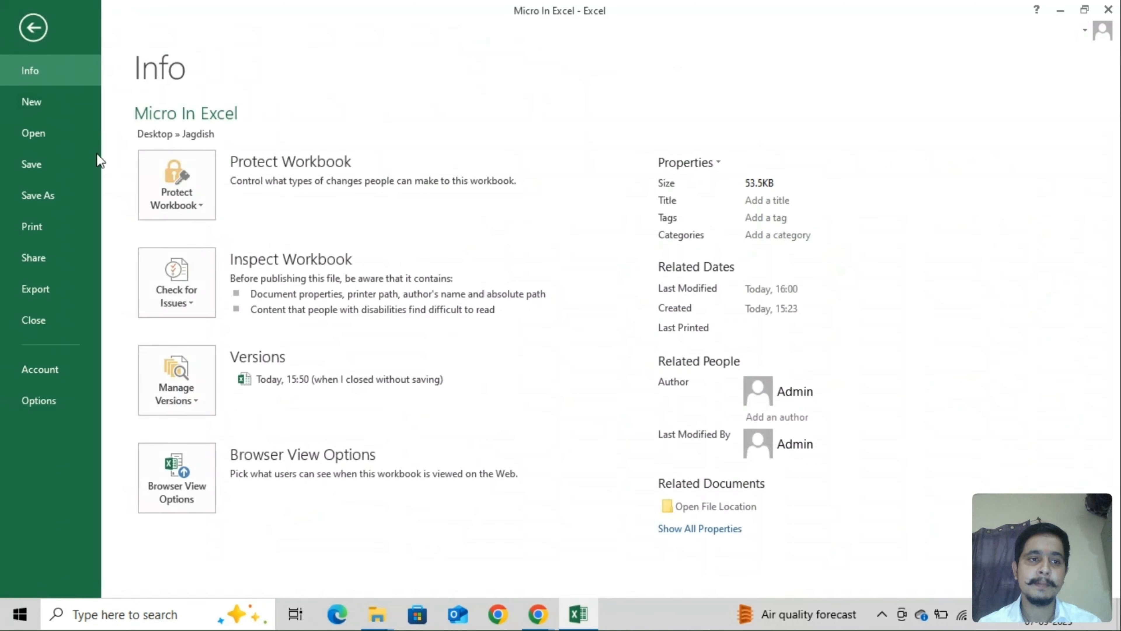
left_click(63, 205)
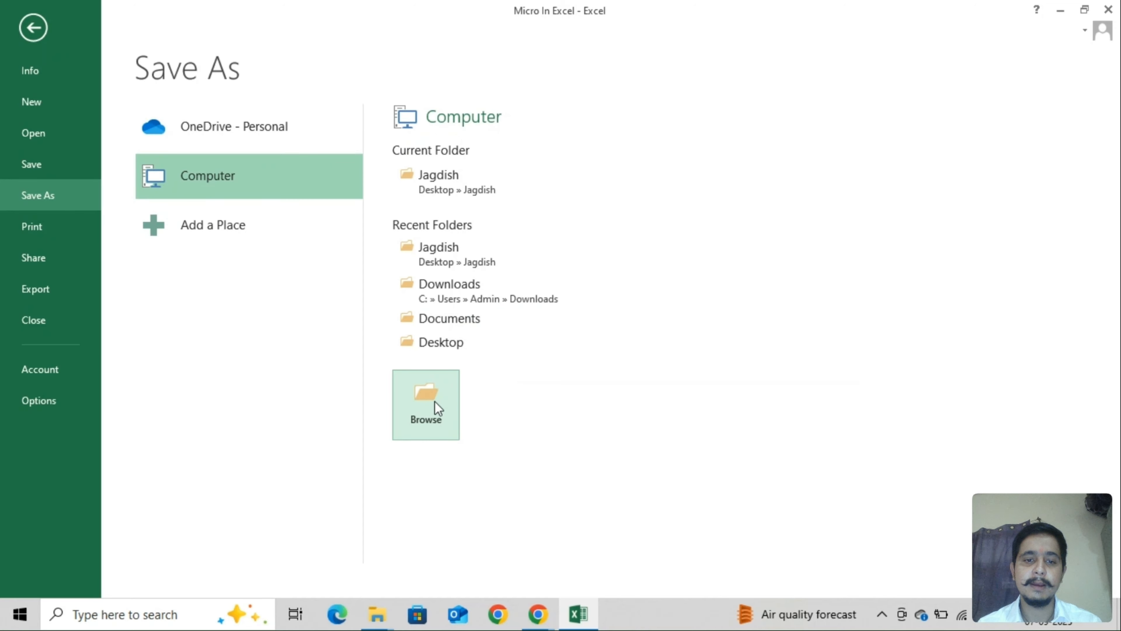
left_click(420, 345)
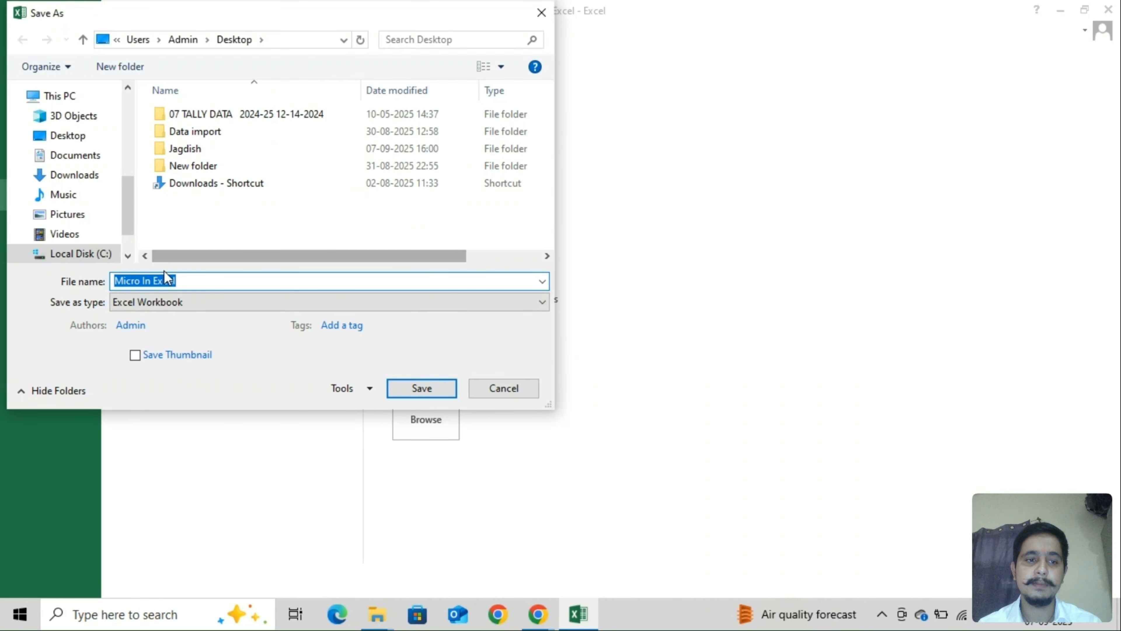
left_click(165, 279)
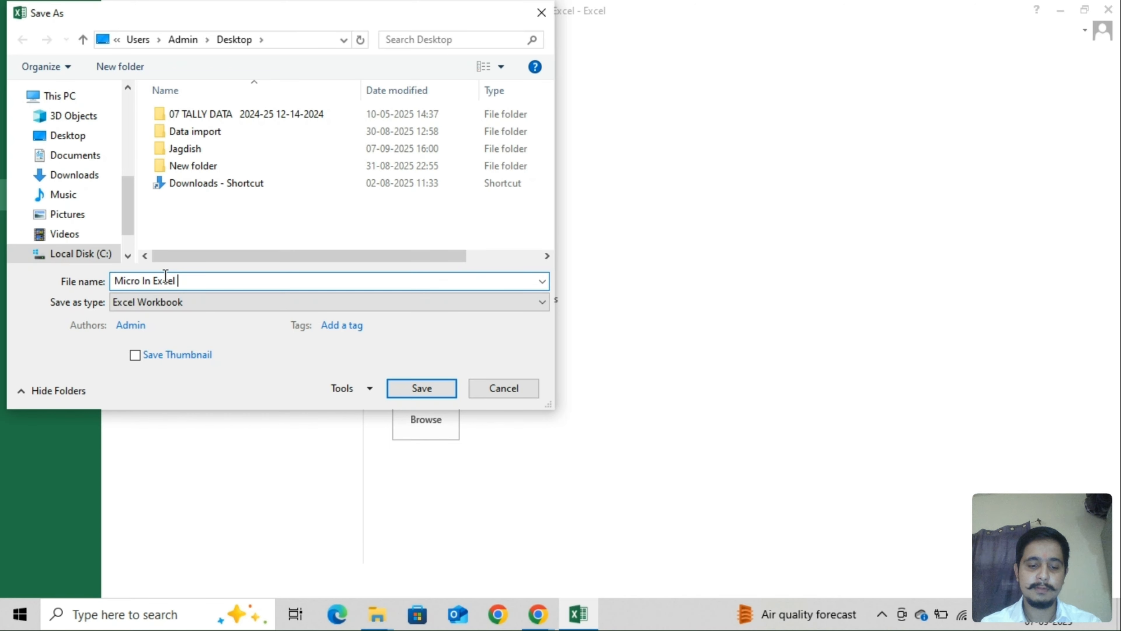
type("Final")
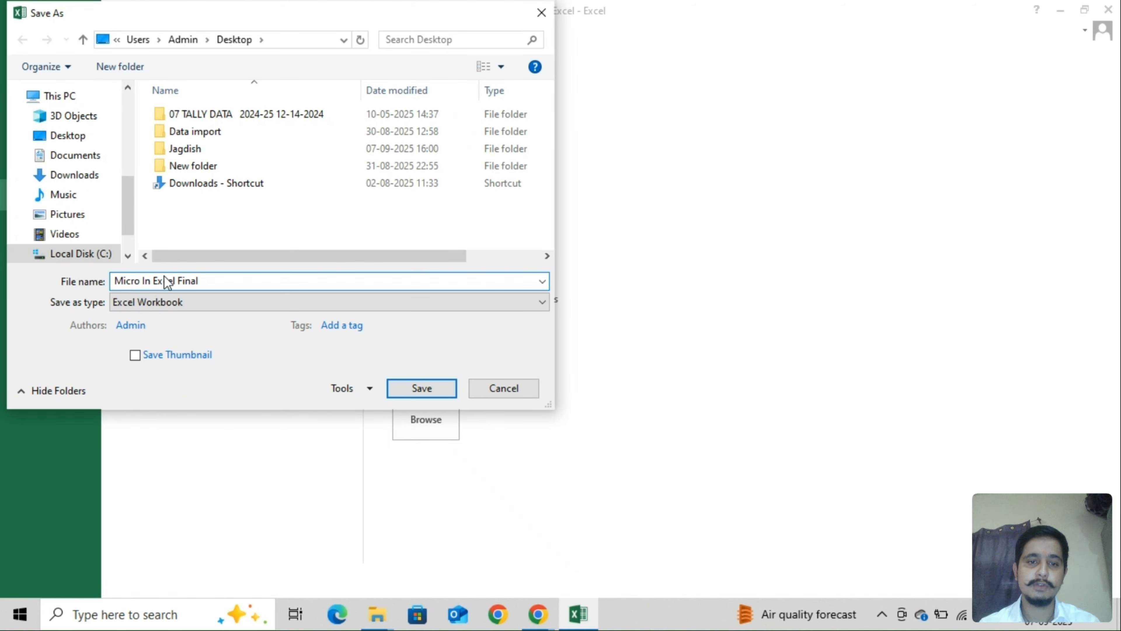
left_click(322, 302)
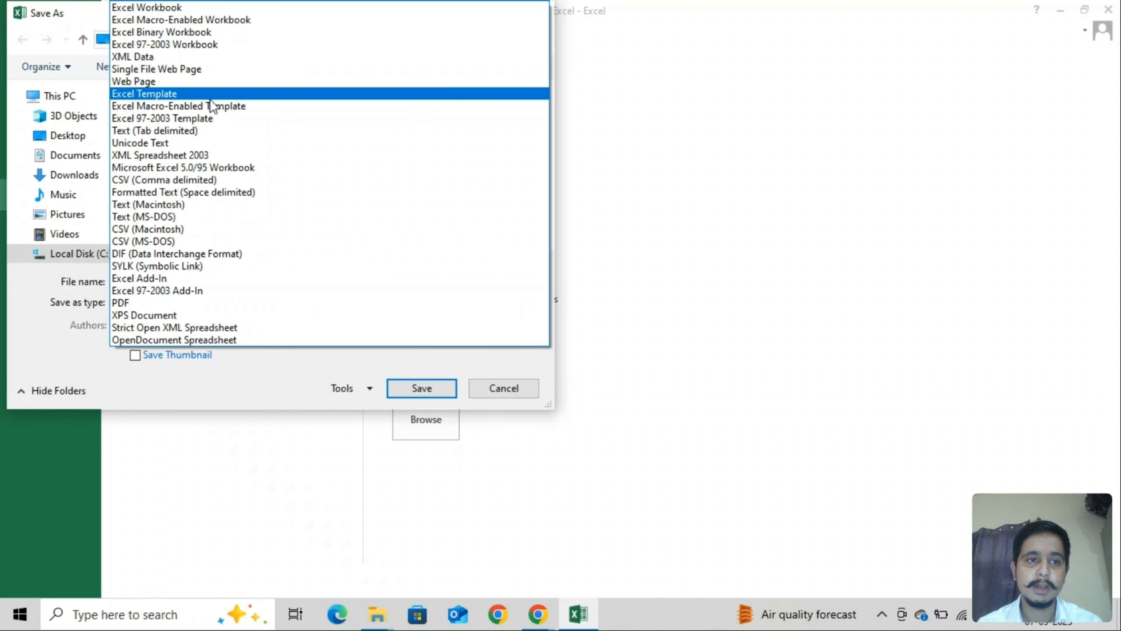
left_click(169, 106)
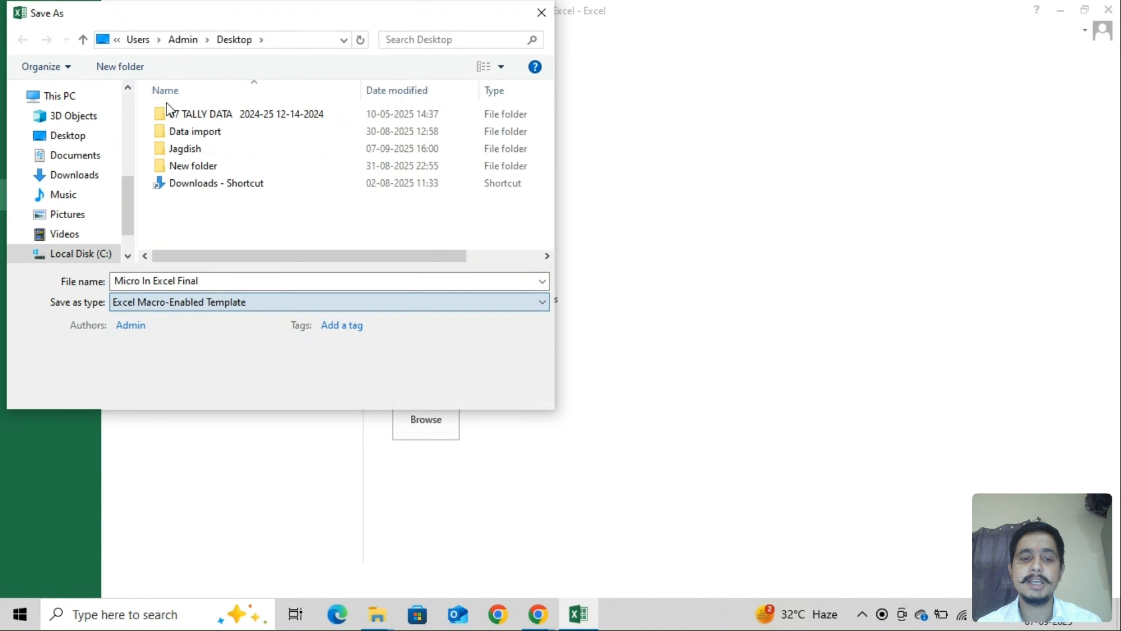
left_click(428, 383)
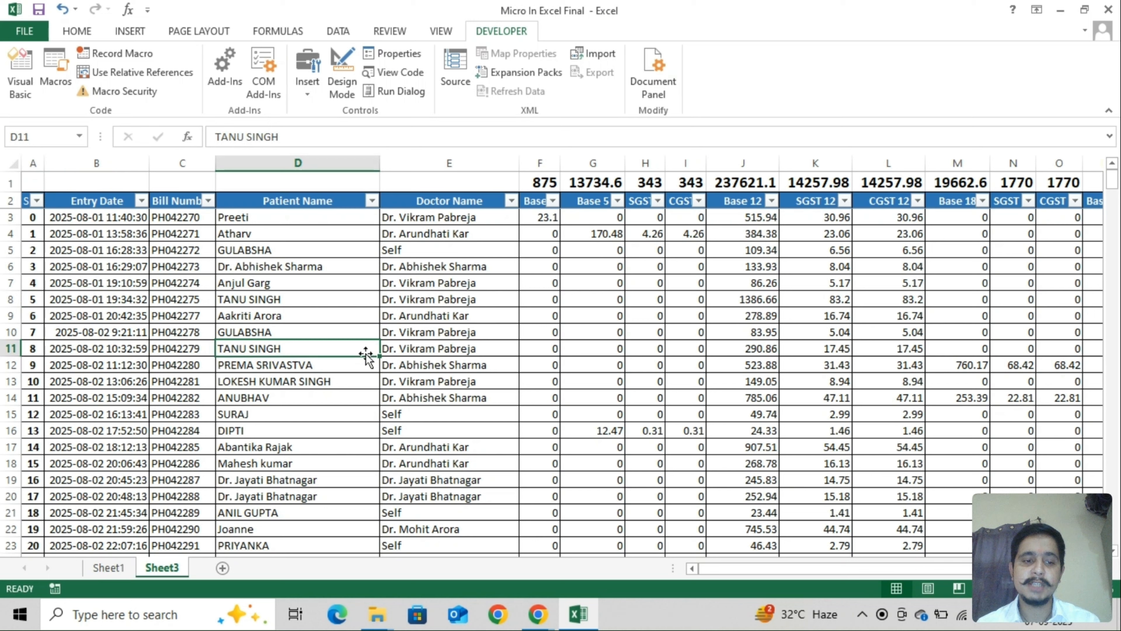
Step: Delete Sheet3 with the previously formatted copy of the data, keeping only Sheet1 in the workbook
right_click(174, 568)
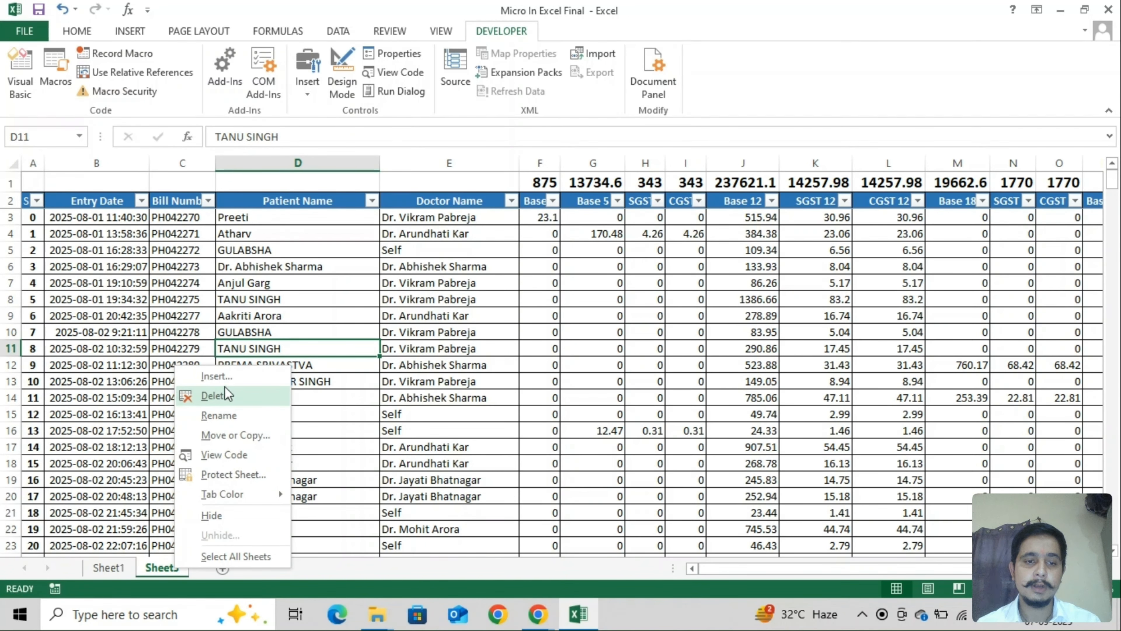
left_click(226, 398)
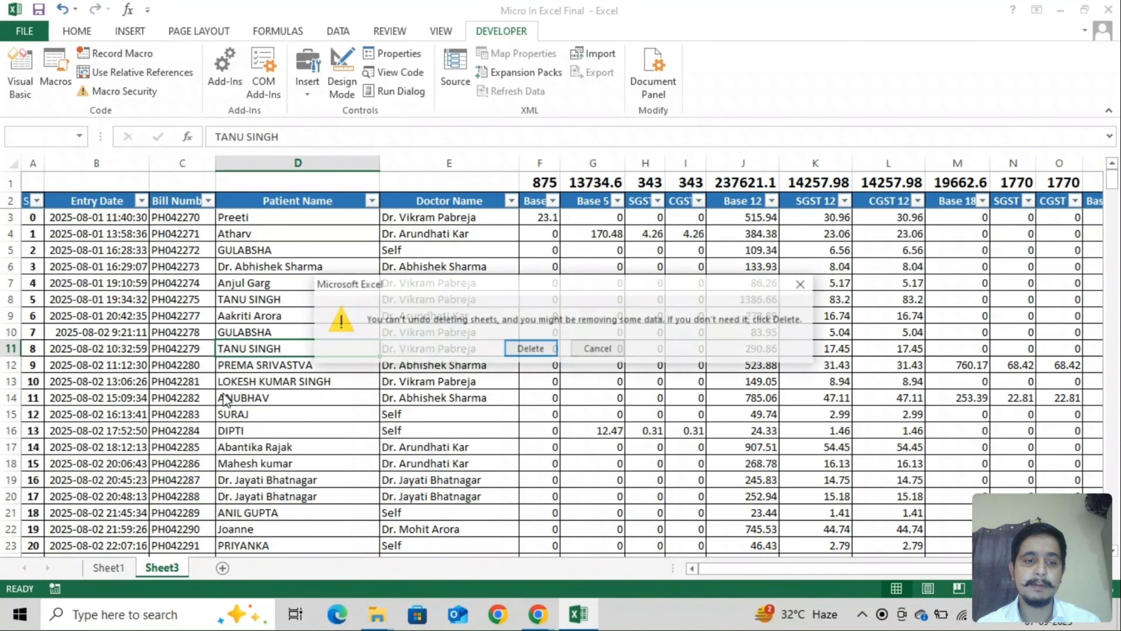
left_click(541, 348)
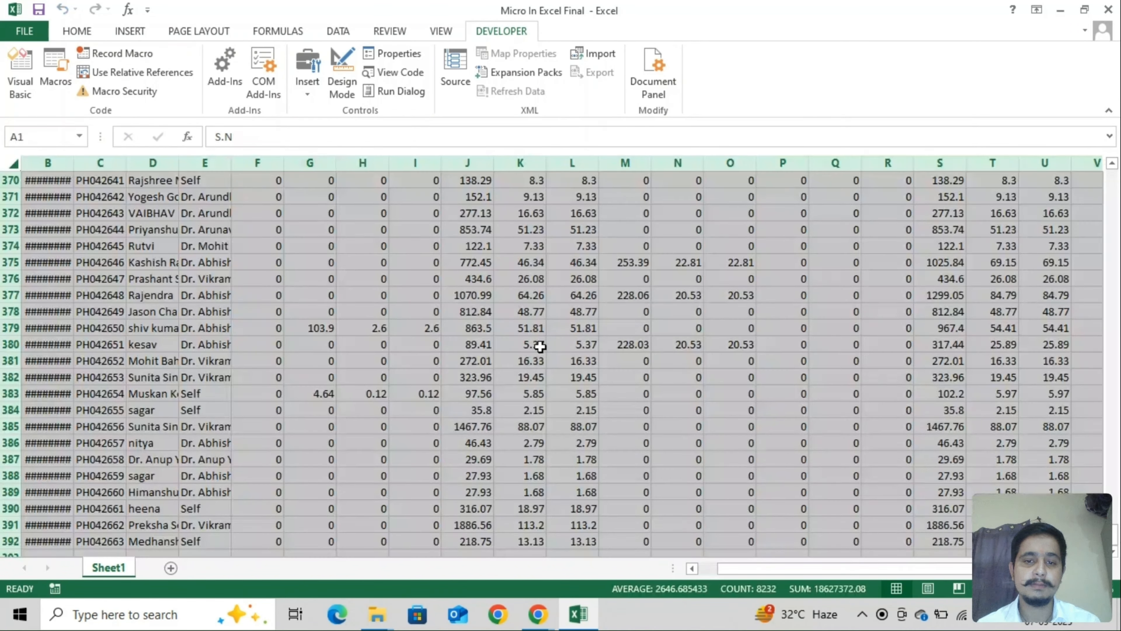
Step: Run the recorded macro on the Sheet1 sales data and check the header row of the sheet it generates
left_click(167, 469)
key("ctrl+Up")
key("ctrl+Left")
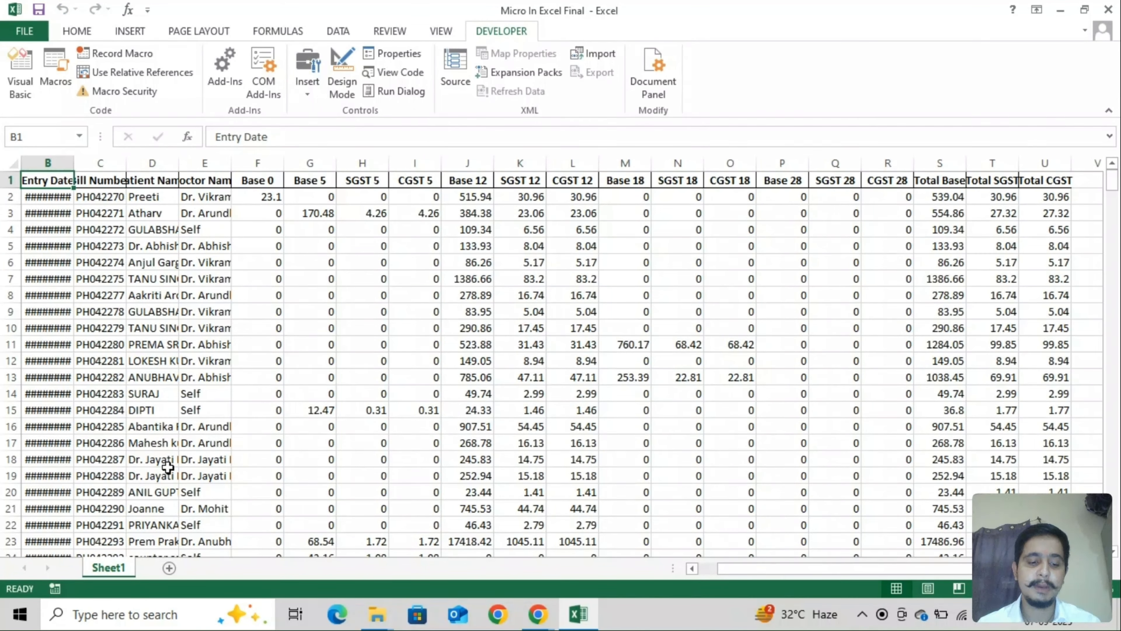
key("ctrl+shift+f")
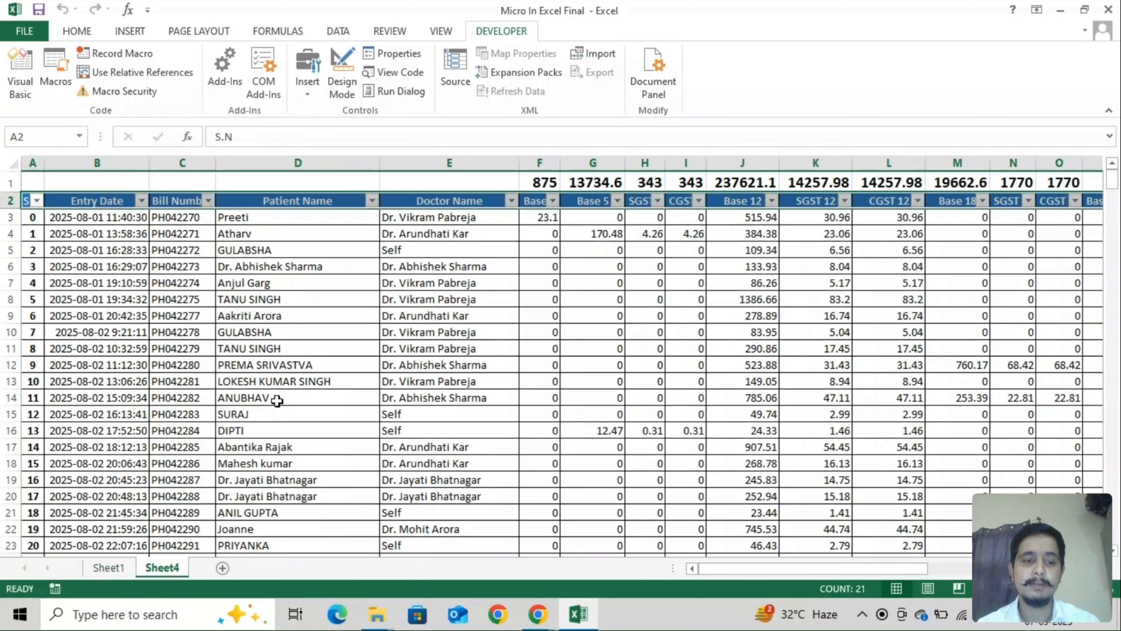
left_click(277, 401)
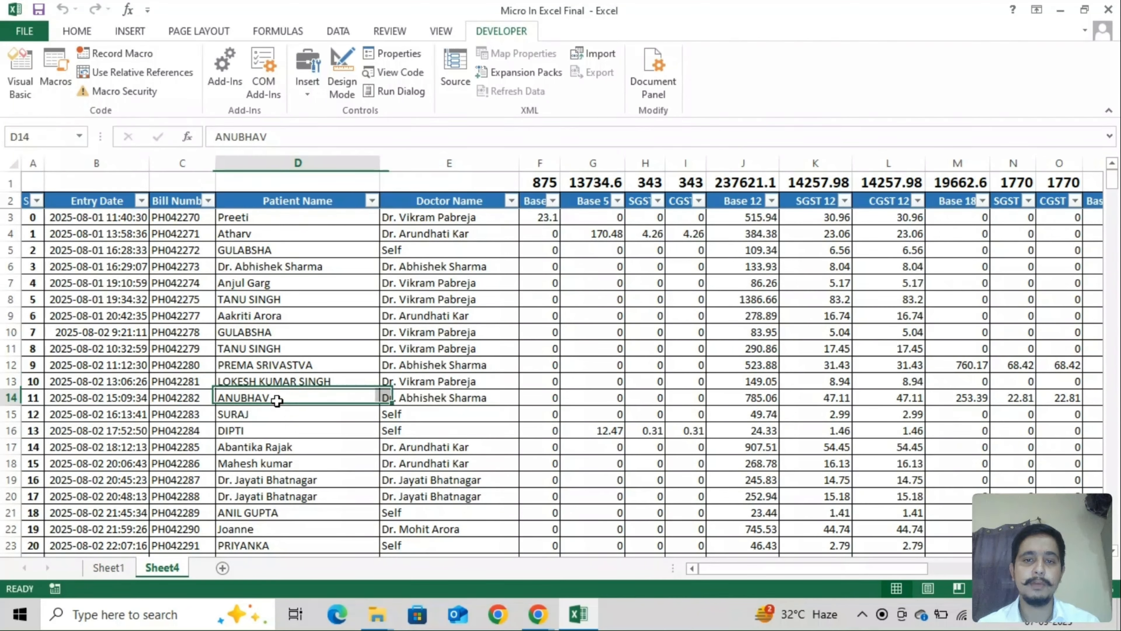
key("ctrl+Up")
key("ctrl+Left")
key("ctrl+shift+Right")
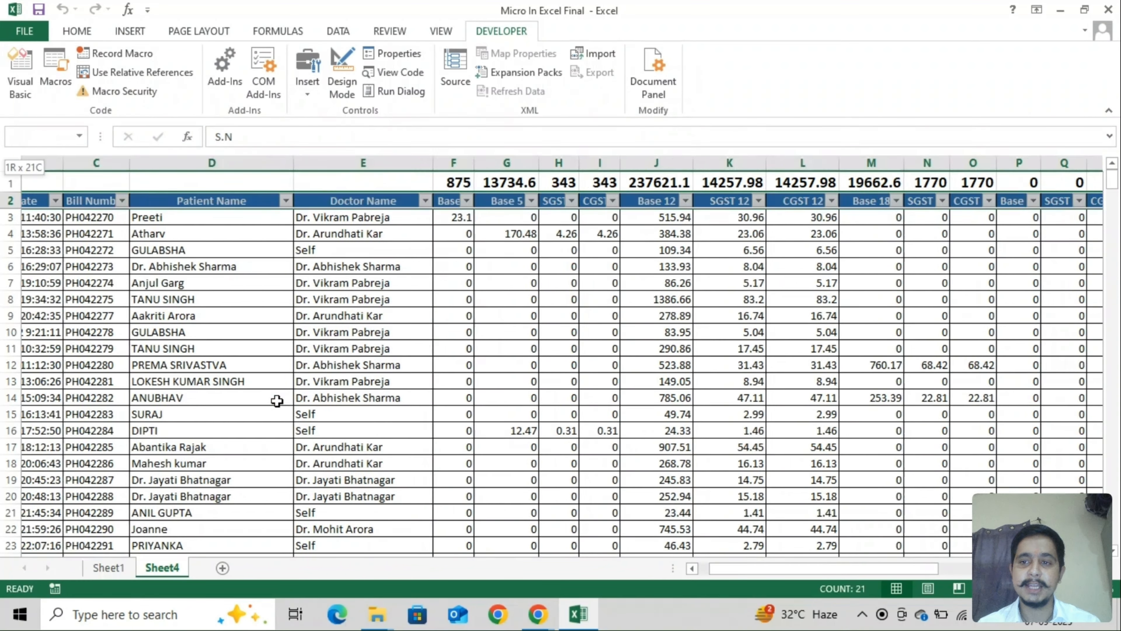
key("Home")
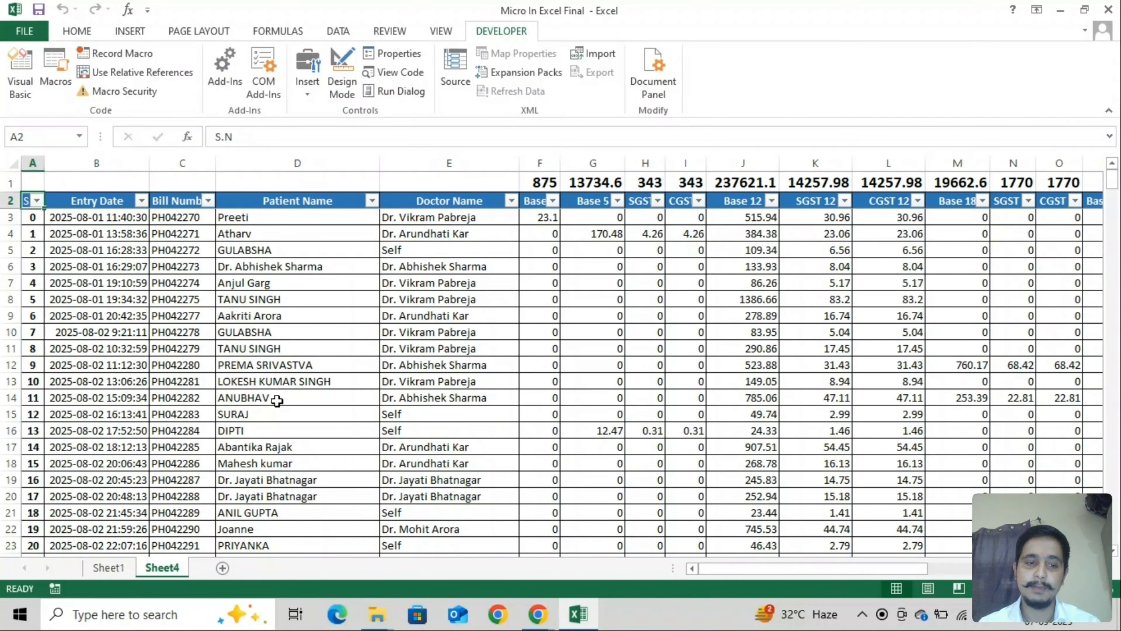
Step: Rename the newly generated sheet as Final data
double_click(169, 567)
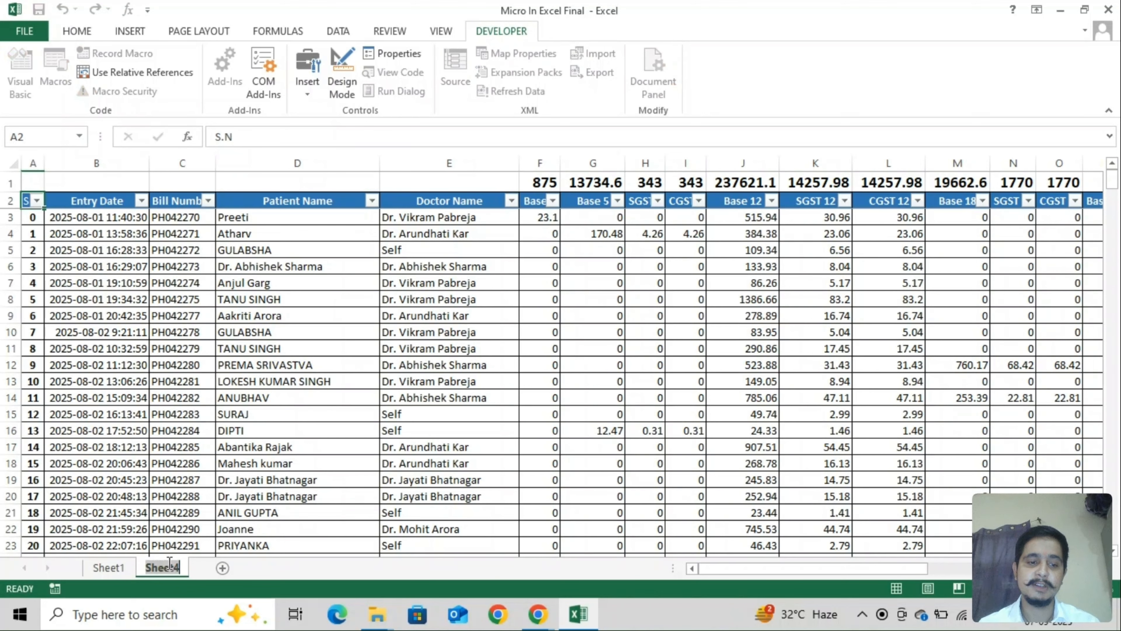
type("Final data")
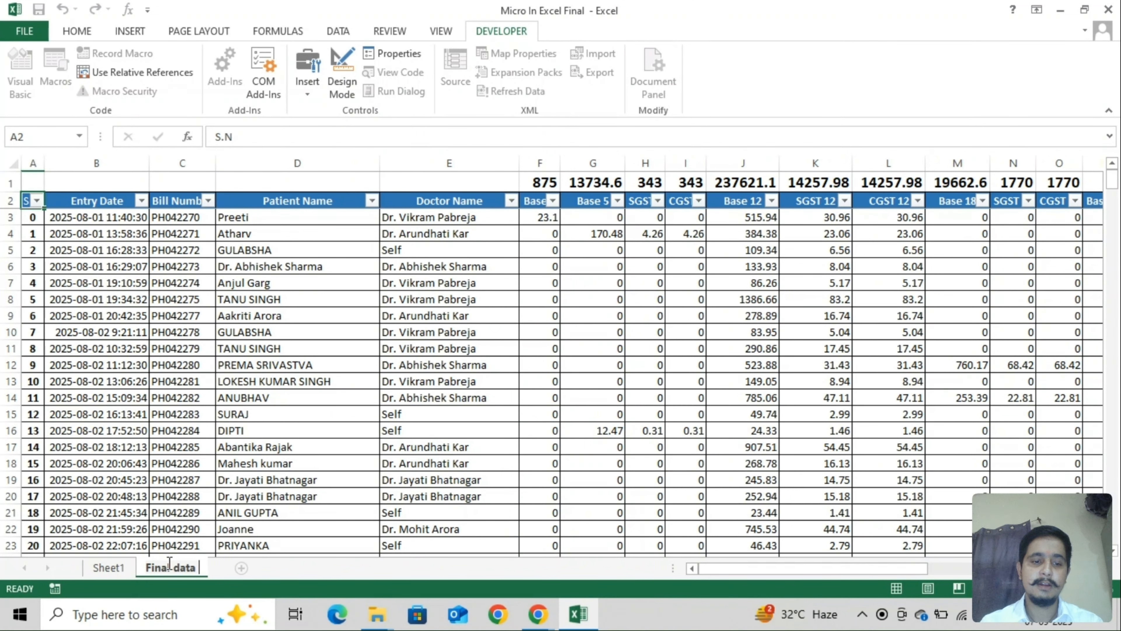
key("Return")
left_click(33, 430)
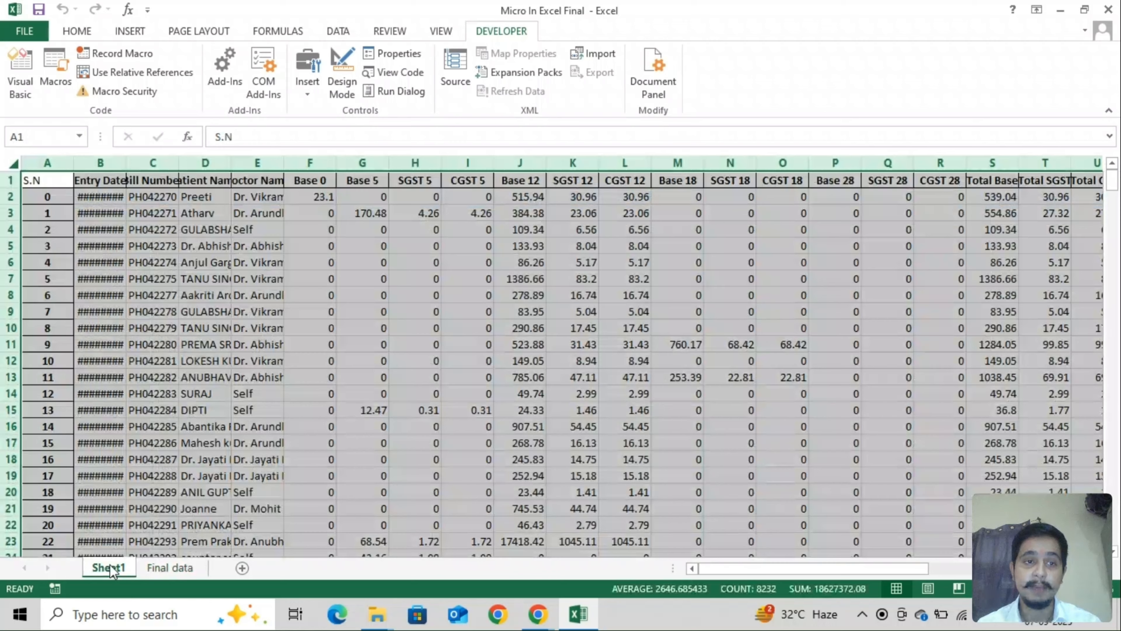
Step: Go back to Sheet1, deselect the data and run the recorded macro once more
left_click(109, 568)
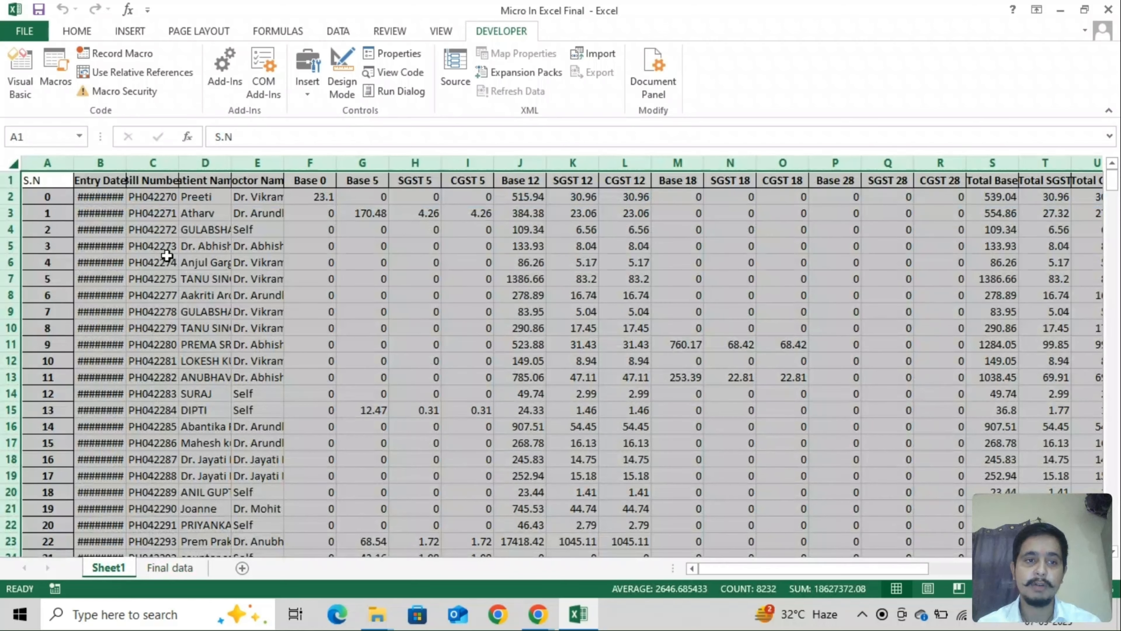
left_click(166, 259)
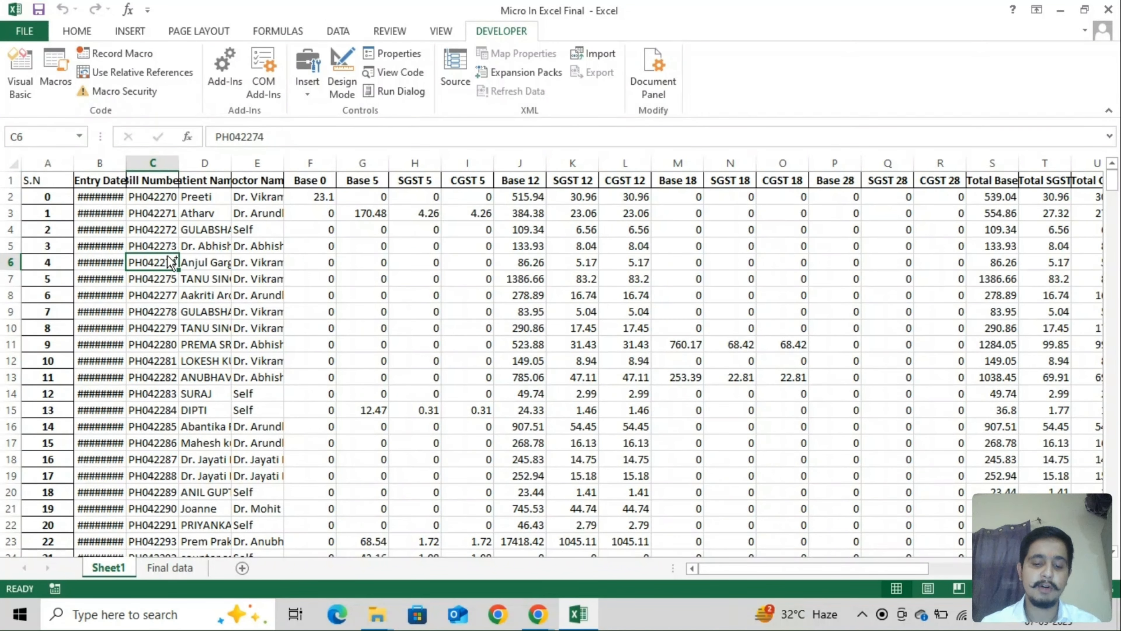
key("ctrl+m")
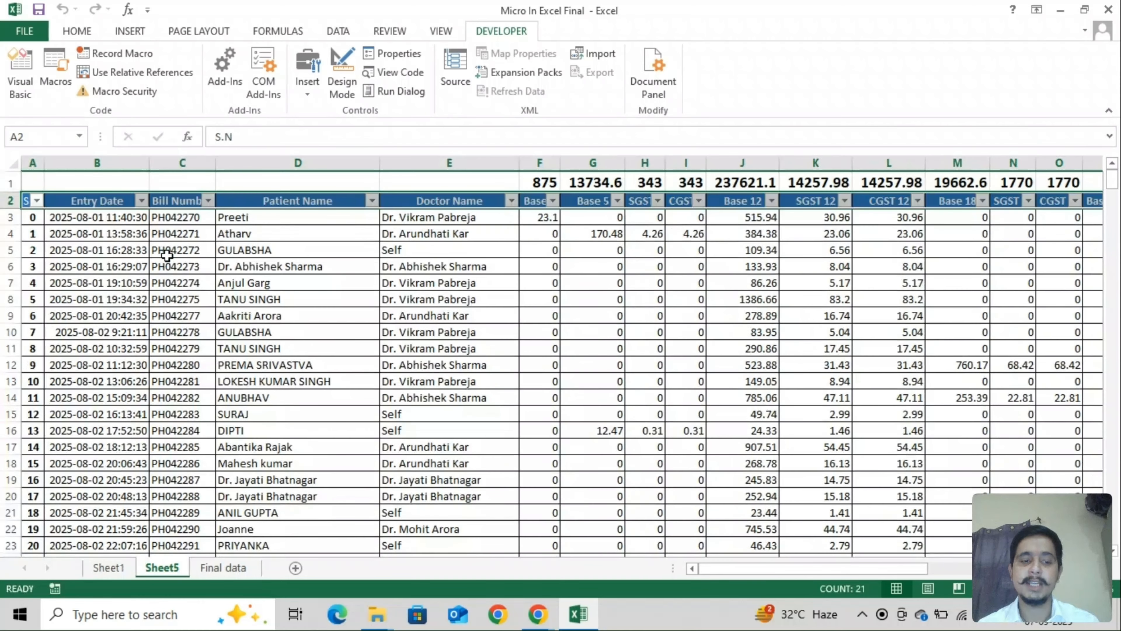
Step: Choose Excelmicro from the workbook's available macros, run it from Sheet1, and go to the S.N header of the generated table
left_click(98, 571)
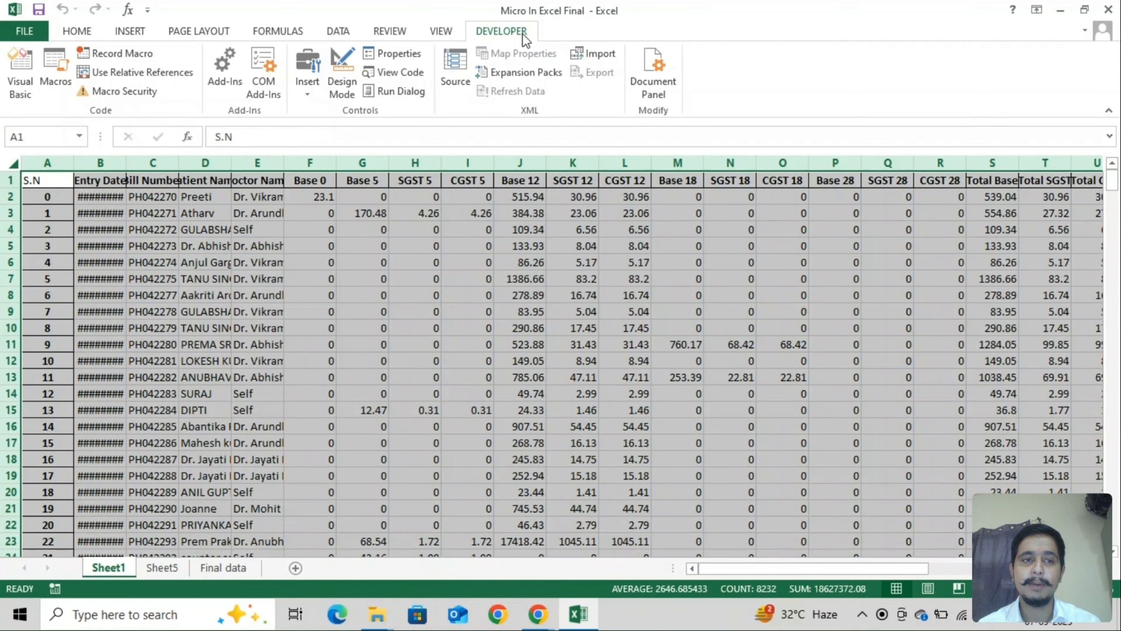
left_click(53, 71)
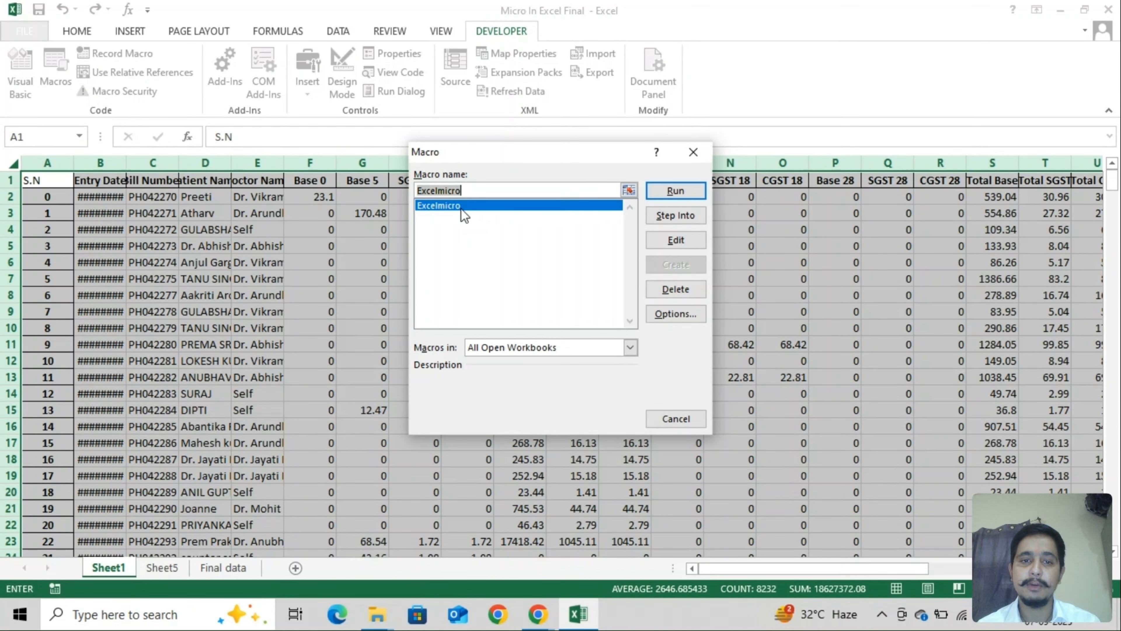
left_click(662, 192)
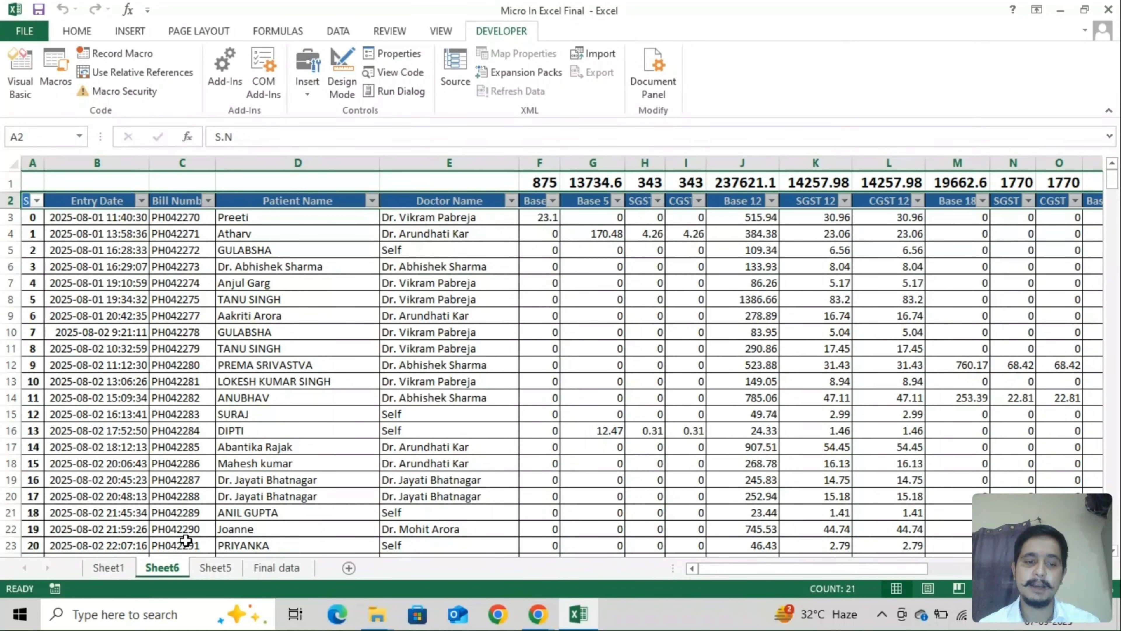
left_click(305, 297)
key("ctrl+Up")
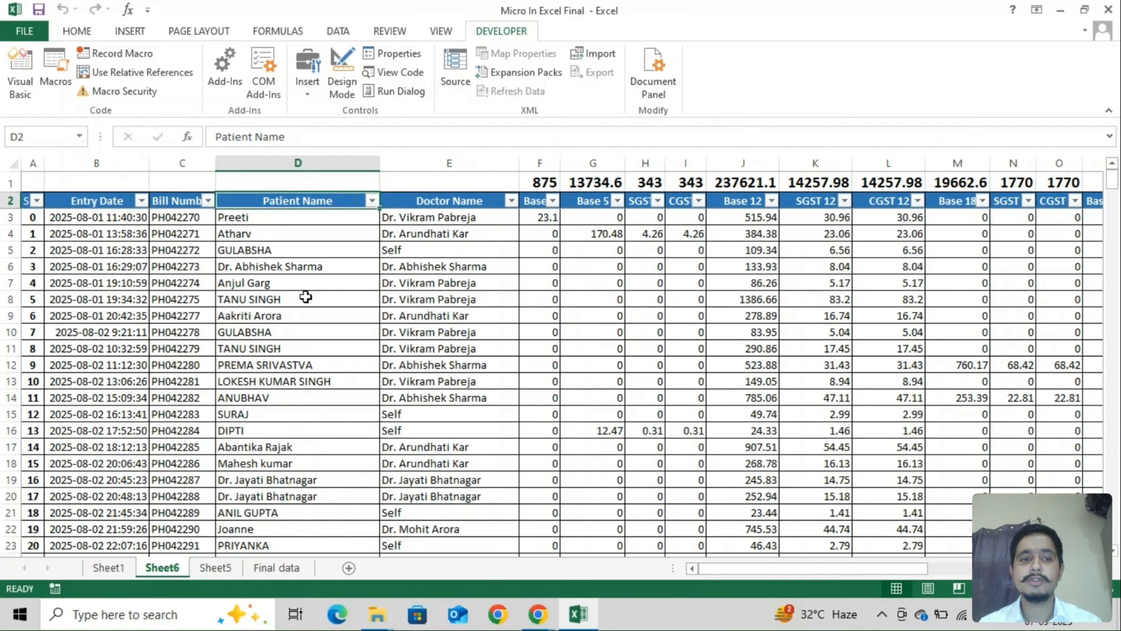
key("ctrl+Left")
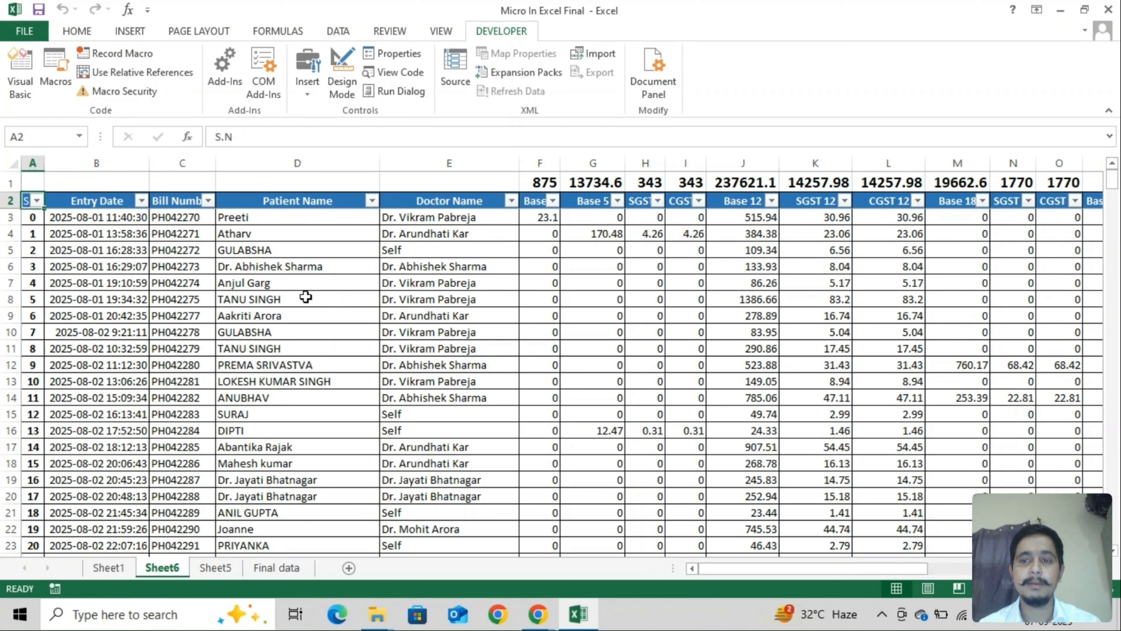